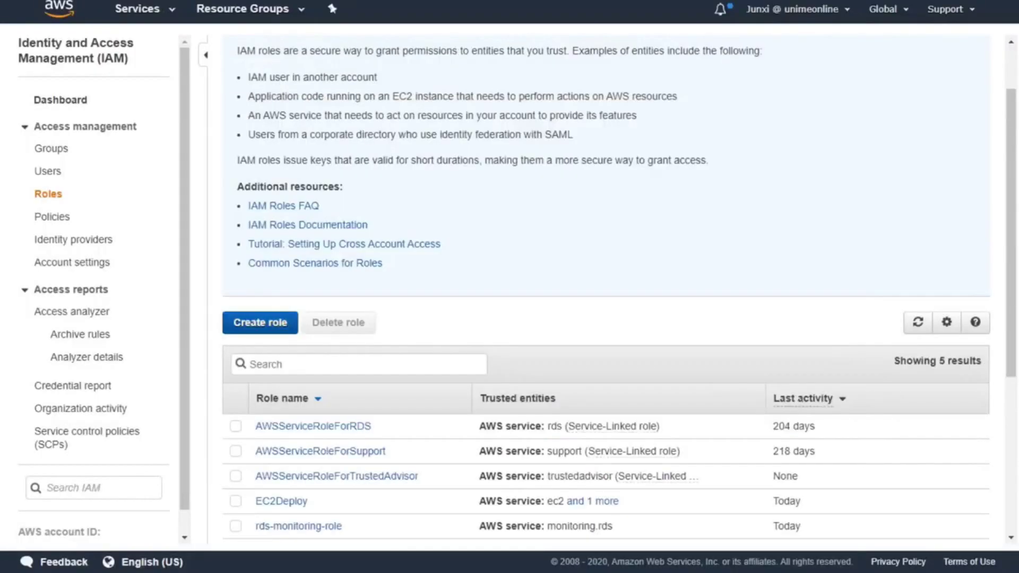
Step: Start the BitbucketEC2Deploy role for EC2 and paste in the deployment permissions policy JSON
left_click(260, 321)
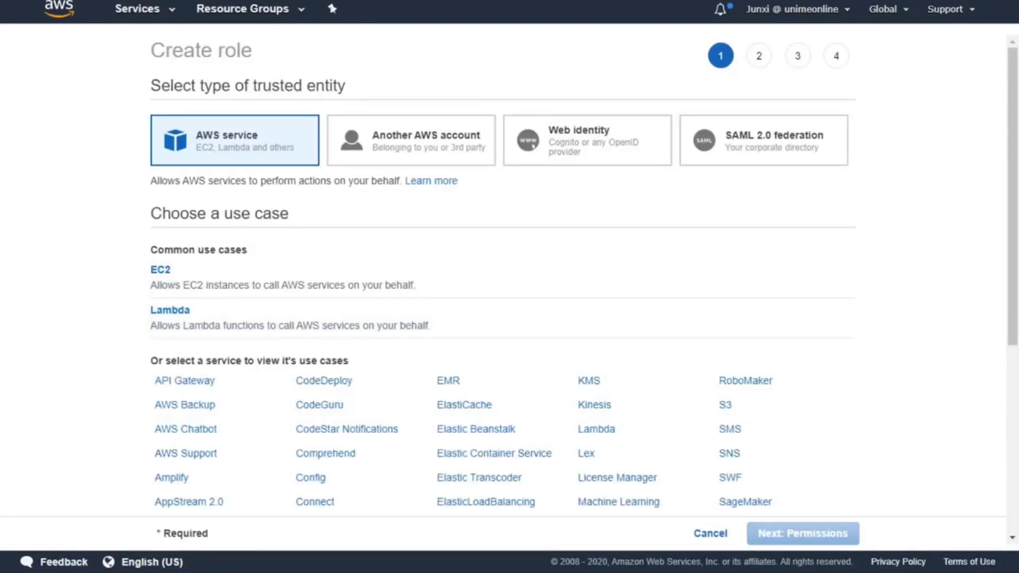
left_click(326, 380)
scroll(510, 319, "up", 5)
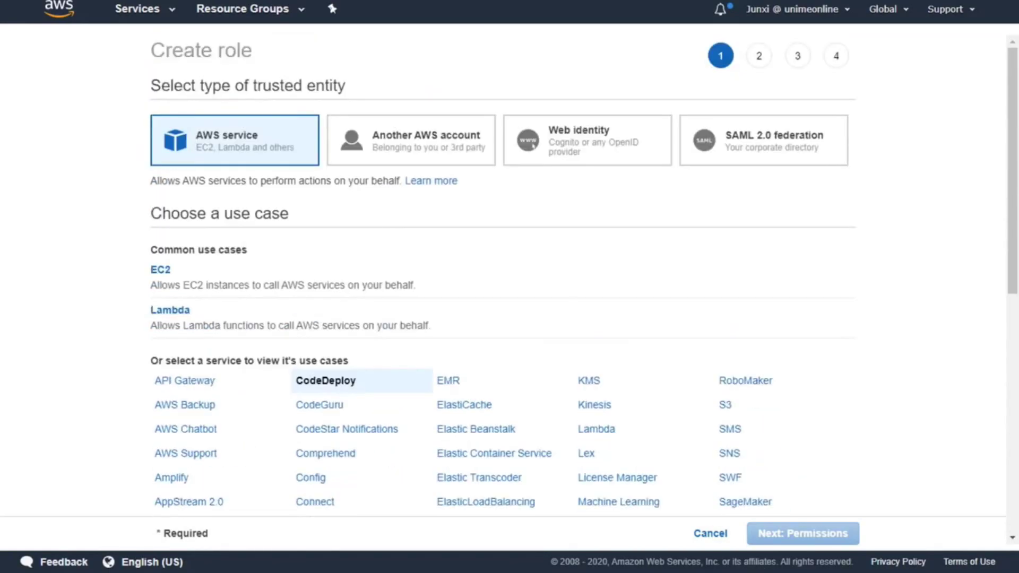
left_click(160, 270)
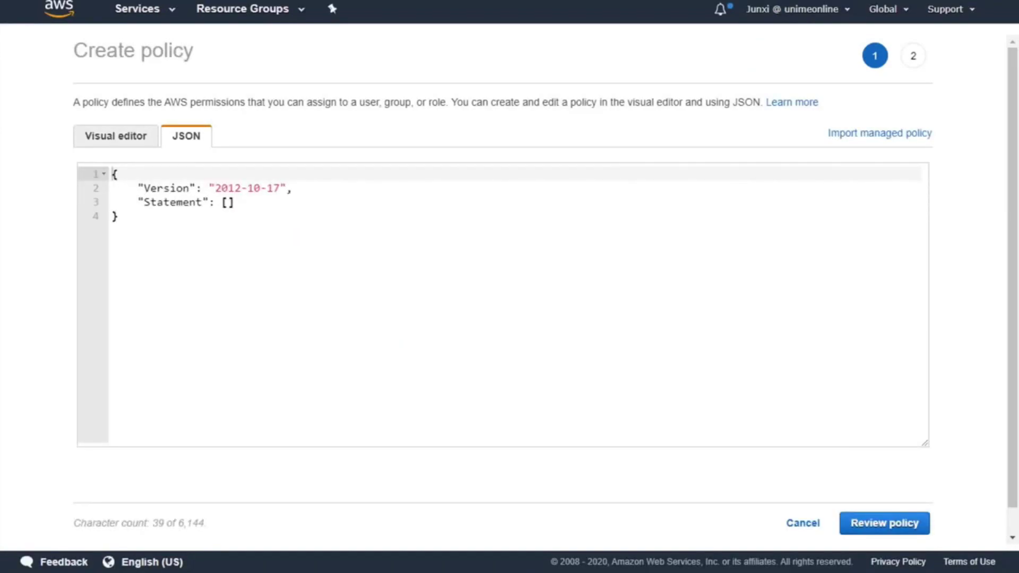
key("ctrl+a")
type("{   \"Version\": \"2012-10-17\",   \"Statement\" : [     {       \"Effect\" : \"Allow\",       \"Action\" : [         \"autoscaling:*\",         \"codedeploy:*\",         \"ec2:*\",         \"lambda:*\",         \"ecs:*\",         \"elasticloadbalancing:*\",         \"iam:AddRoleToInstanceProfile\",         \"iam:CreateInstanceProfile\",         \"iam:CreateRole\",         \"iam:DeleteInstanceProfile\",         \"iam:DeleteRole\",         \"iam:DeleteRolePolicy\",         \"iam:GetInstanceProfile\",         \"iam:GetRole\",         \"iam:GetRolePolicy\",         \"iam:ListInstanceProfilesForRole\",         \"iam:ListRolePolicies\",         \"iam:ListRoles\",         \"iam:PassRole\",         \"iam:PutRolePolicy\",         \"iam:RemoveRoleFromInstanceProfile\",         \"s3:*\"       ],       \"Resource\" : \"*\"     }   ] }")
scroll(500, 303, "up", 3)
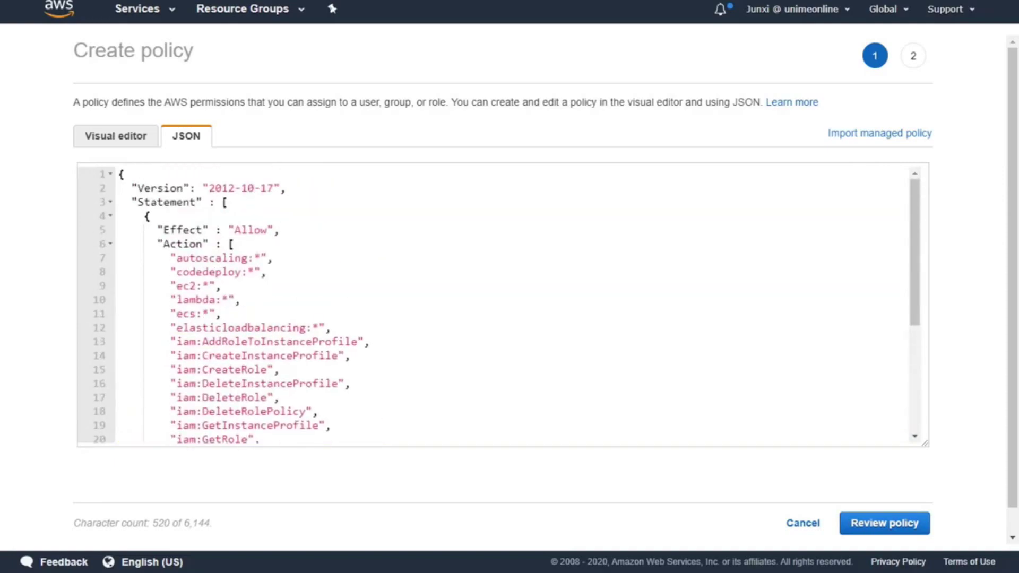
scroll(499, 303, "down", 1)
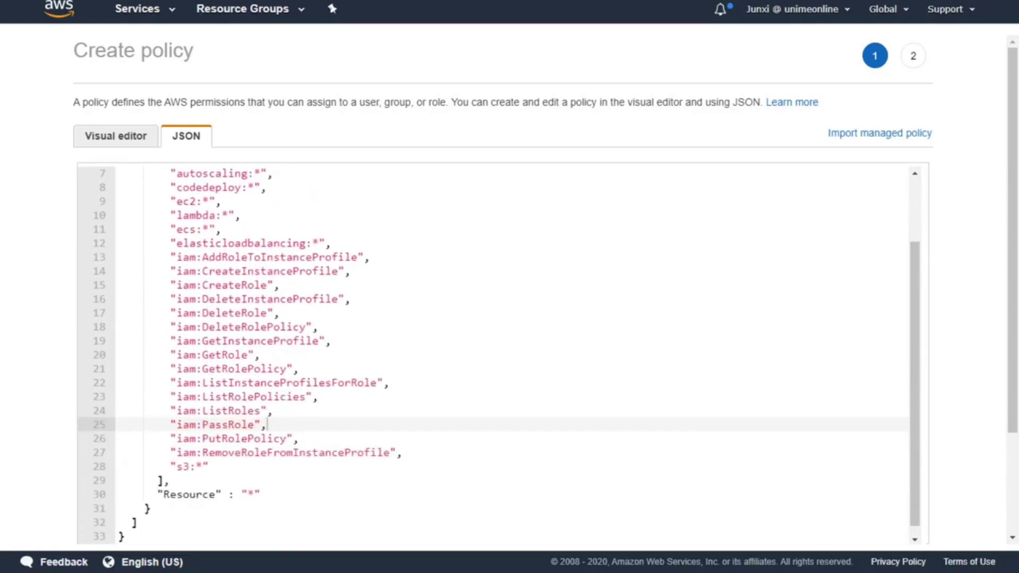
scroll(500, 351, "up", 2)
scroll(499, 351, "down", 1)
scroll(500, 350, "down", 1)
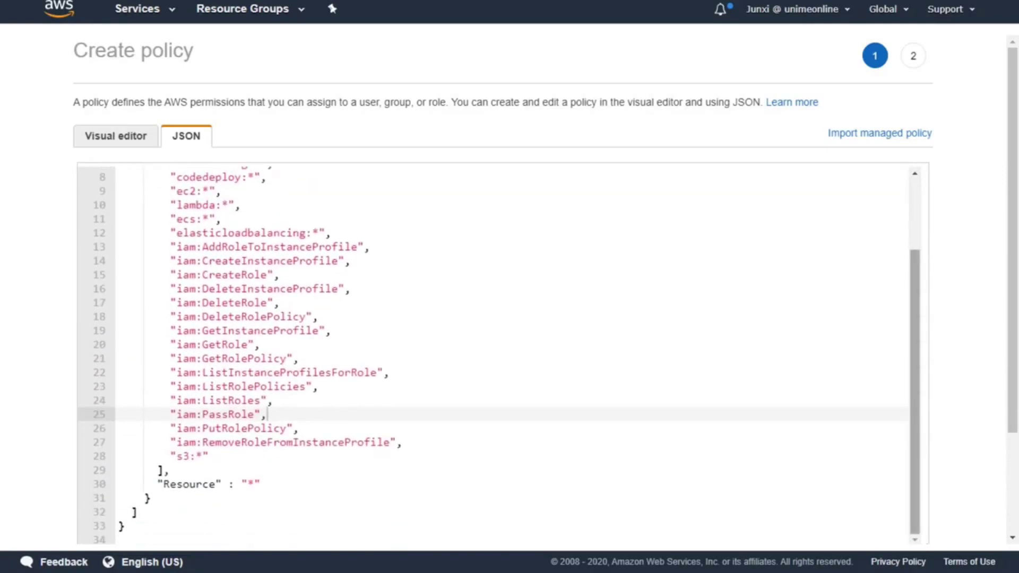
Step: Add codedeploy.amazonaws.com as a second trusted service in the role's trust relationship
key("Up")
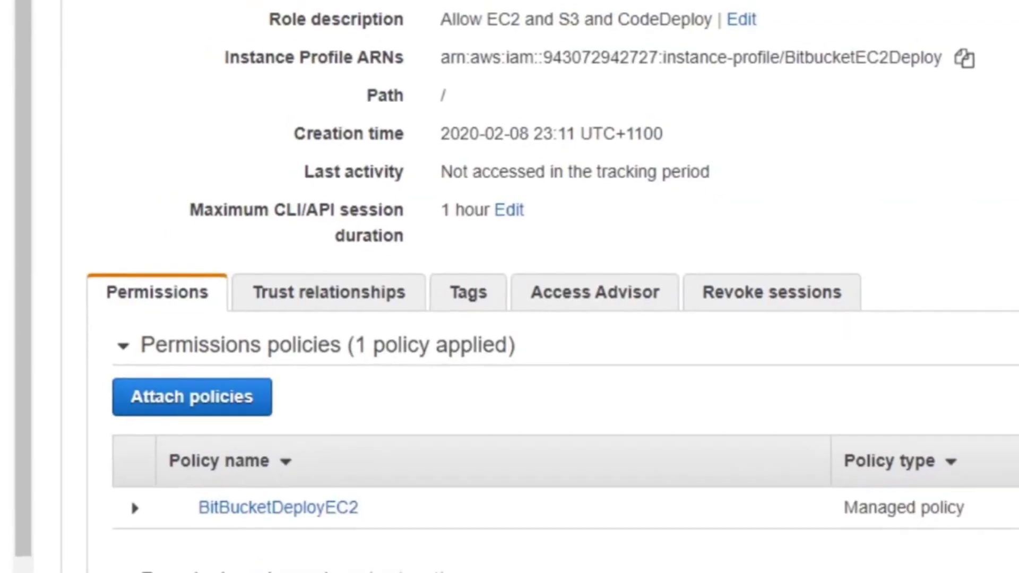
left_click(348, 291)
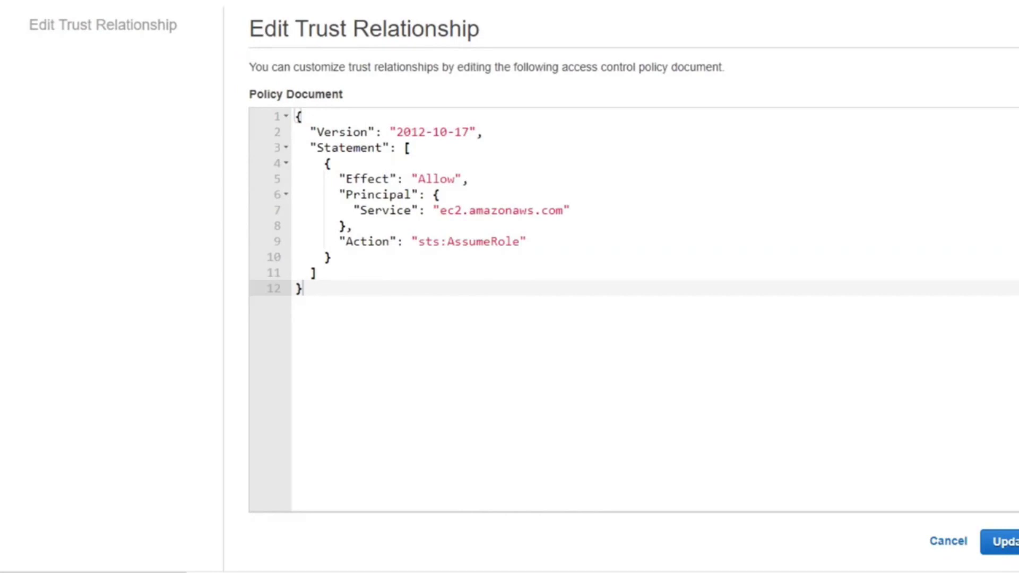
type("[")
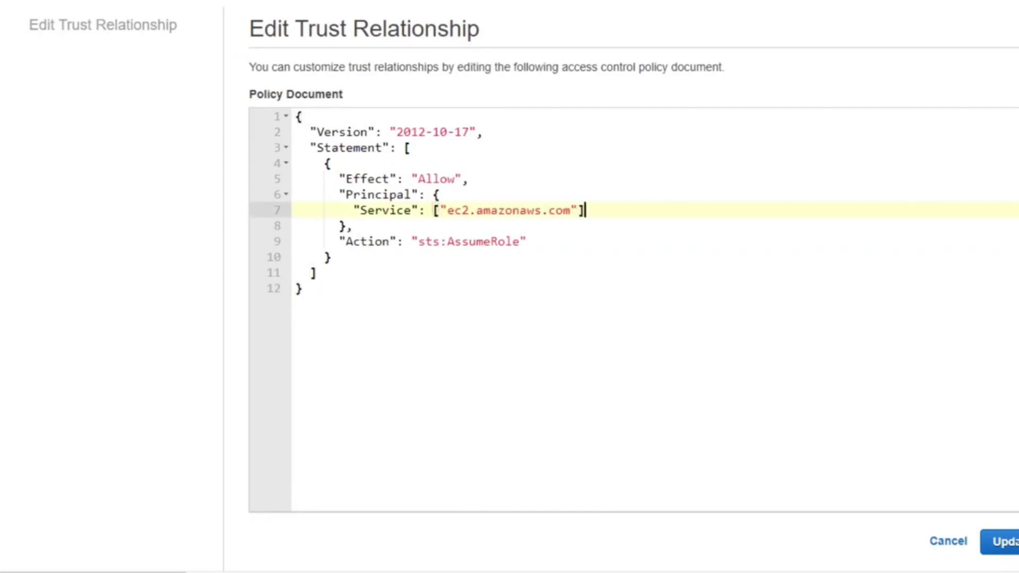
type(",\"")
type("\"codedeploy.amazonaws.com\",")
key("BackSpace")
key("BackSpace")
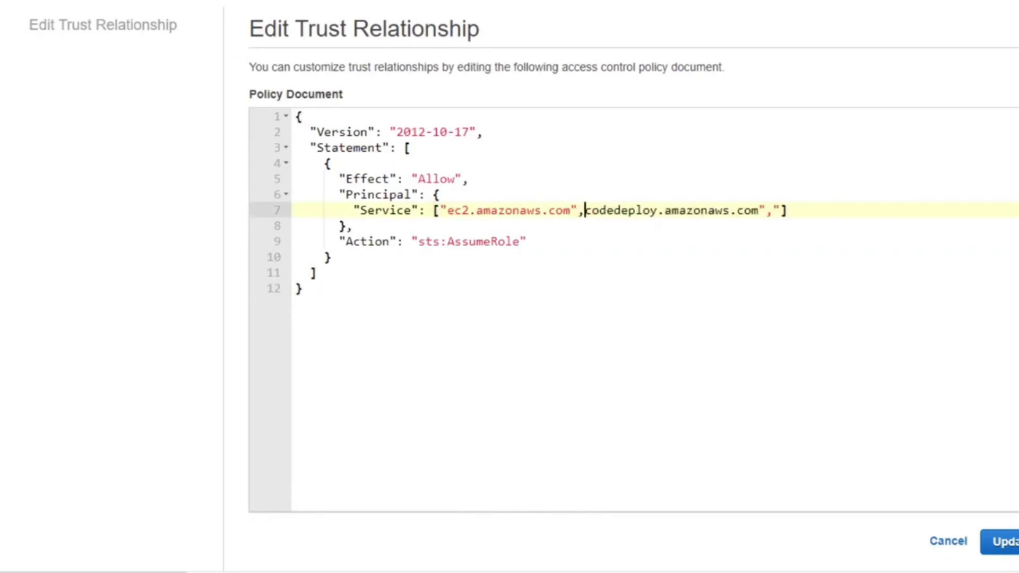
key("Delete")
key("Delete")
type("\"")
key("End")
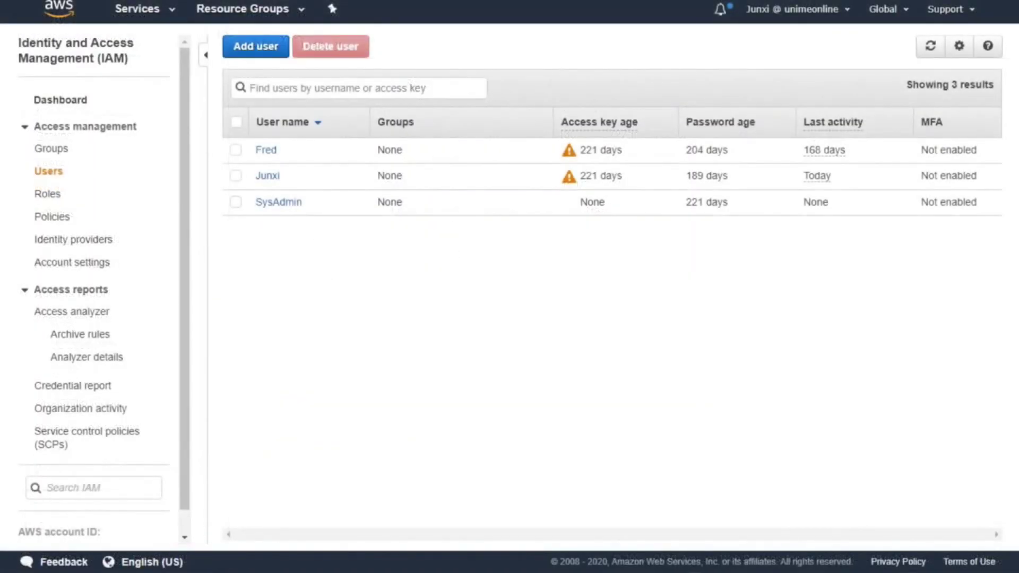
Step: Add user BitbucketUser with programmatic and console access enabled
left_click(256, 47)
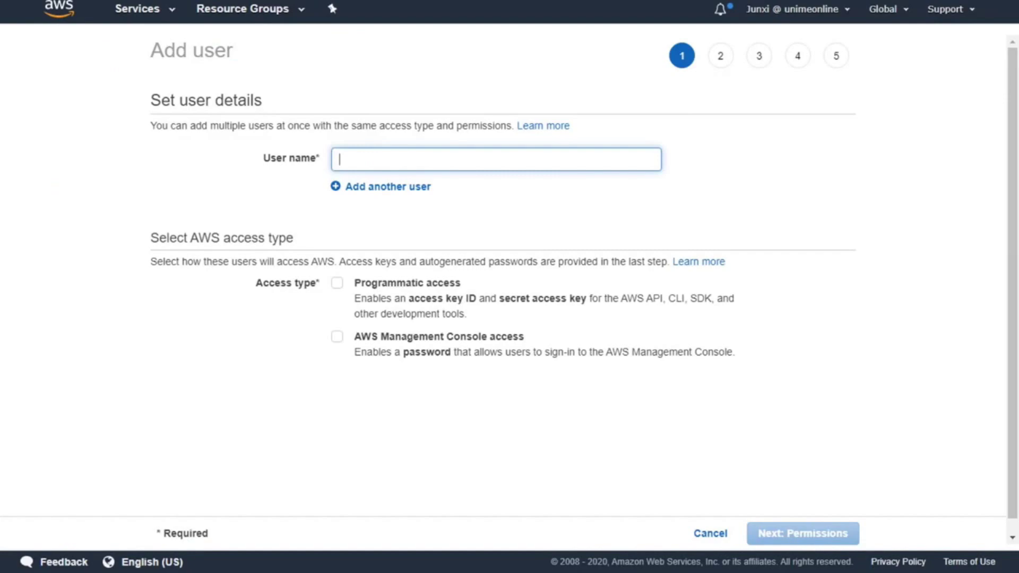
type("BitbucketUser")
key("Tab")
key("Tab")
key("space")
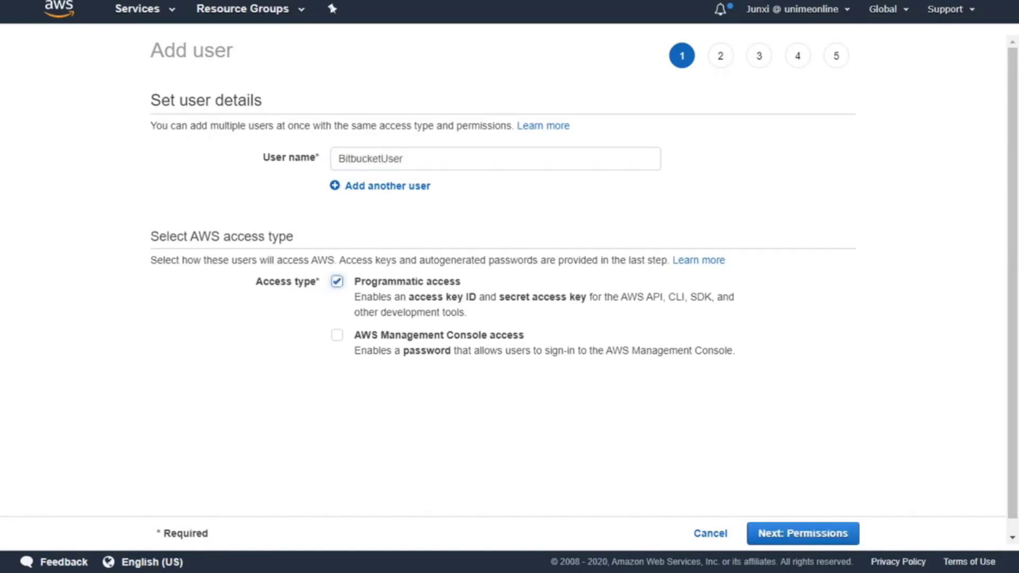
key("Tab")
key("space")
scroll(510, 279, "down", 1)
key("Return")
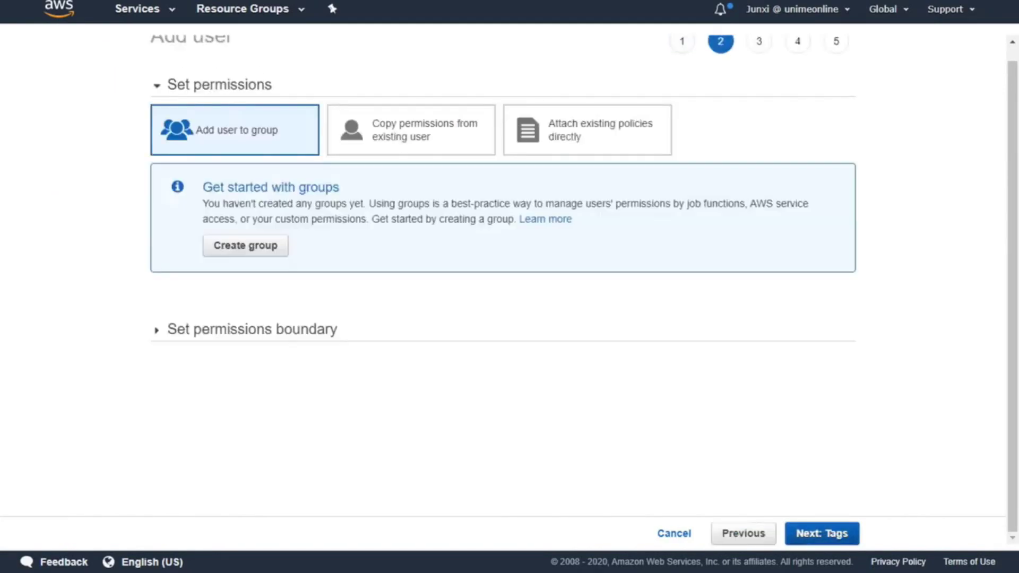
Step: Attach the BitBucketDeployEC2 policy, create the user, and download its credentials file
key("Right")
key("Right")
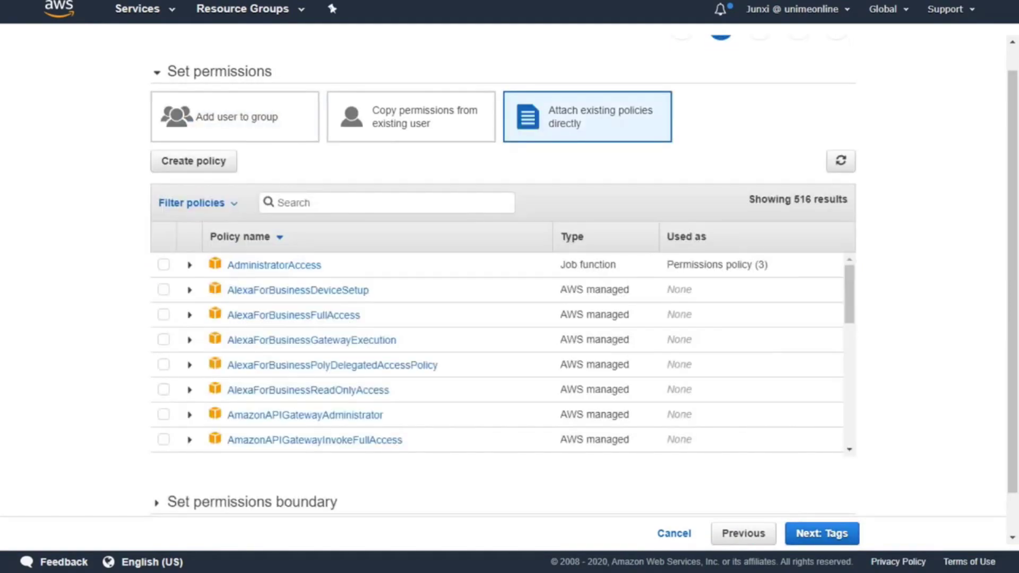
type("Bit")
key("Tab")
key("space")
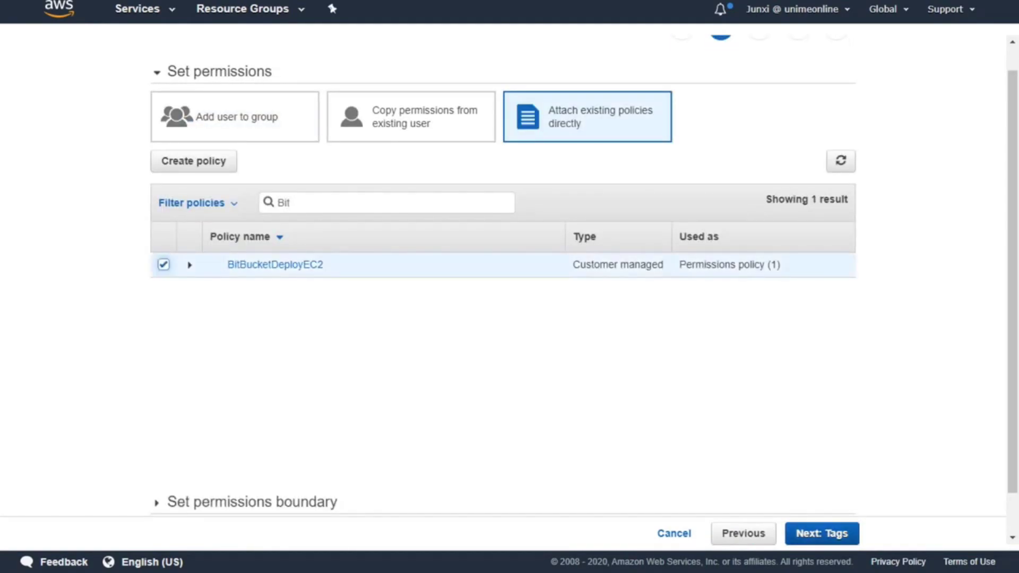
key("Return")
key("Return")
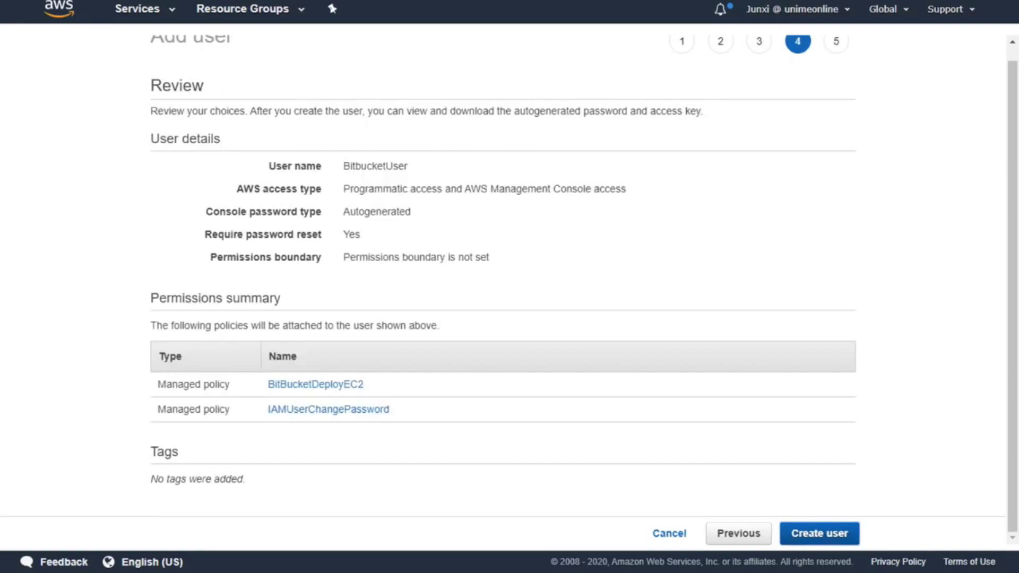
key("Return")
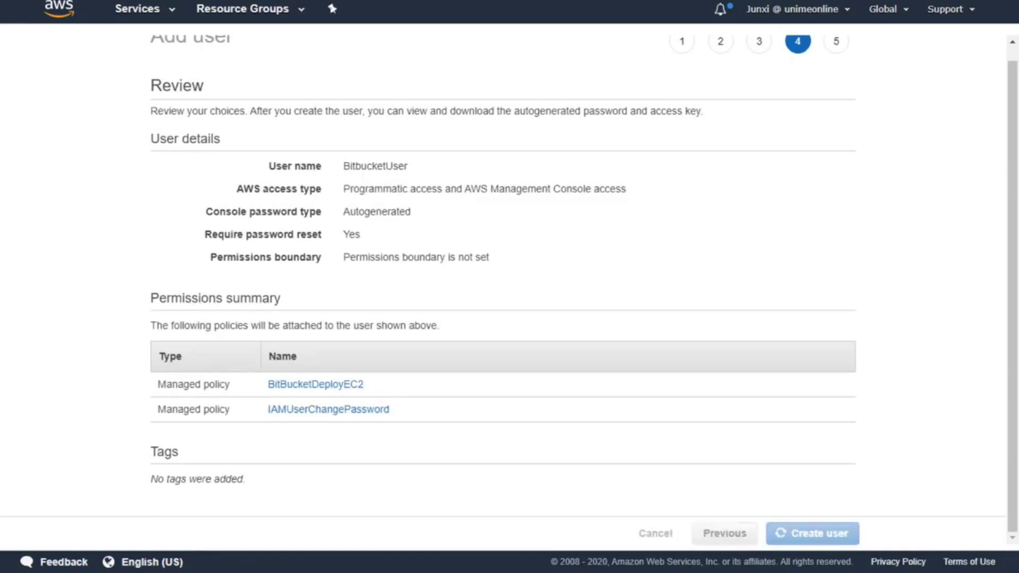
key("Tab")
key("Return")
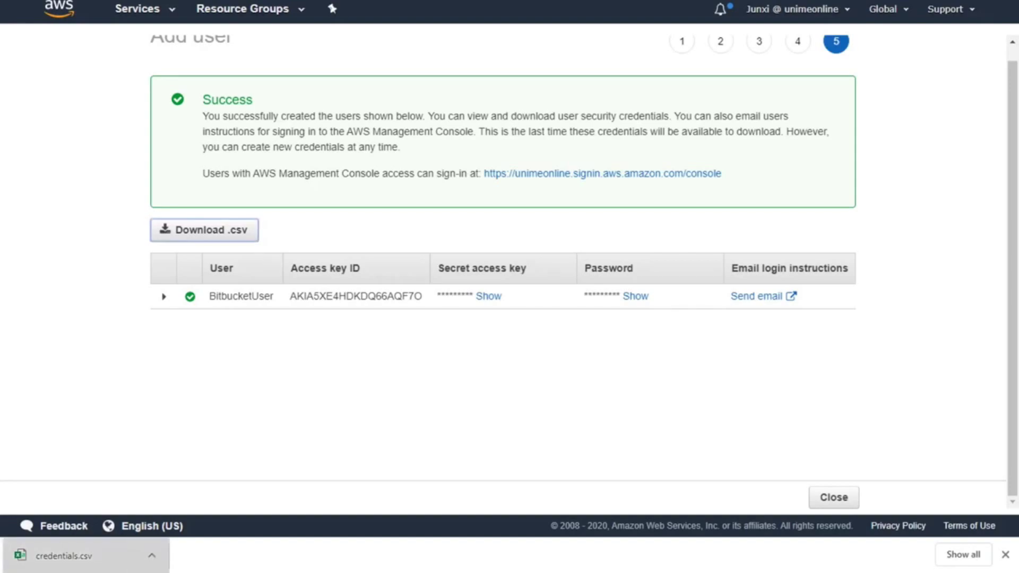
scroll(510, 263, "up", 1)
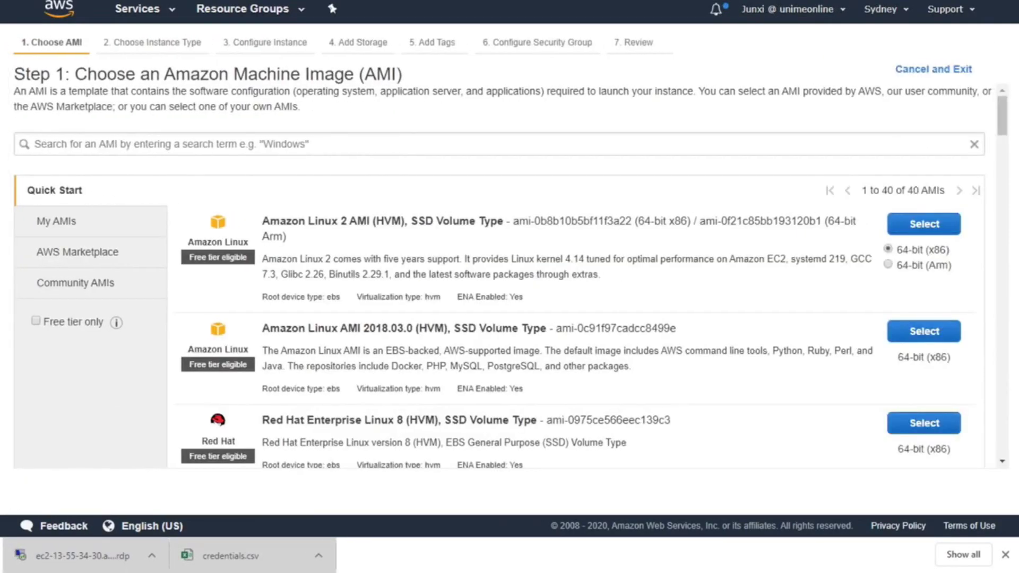
scroll(510, 319, "down", 10)
scroll(510, 319, "down", 5)
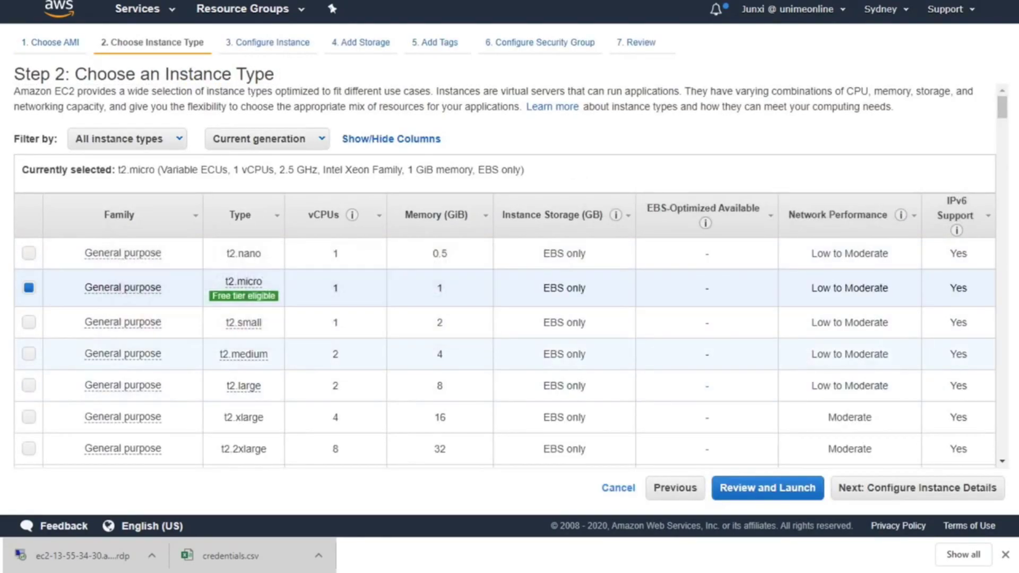
Step: Pick the Windows image, assign the BitbucketEC2Deploy IAM role, and enable termination protection
left_click(243, 353)
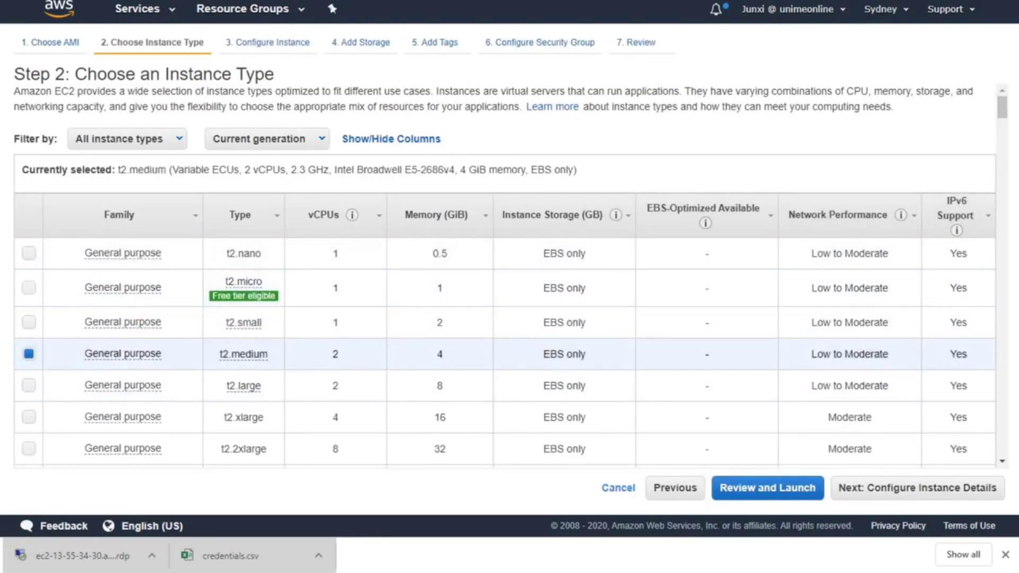
left_click(918, 487)
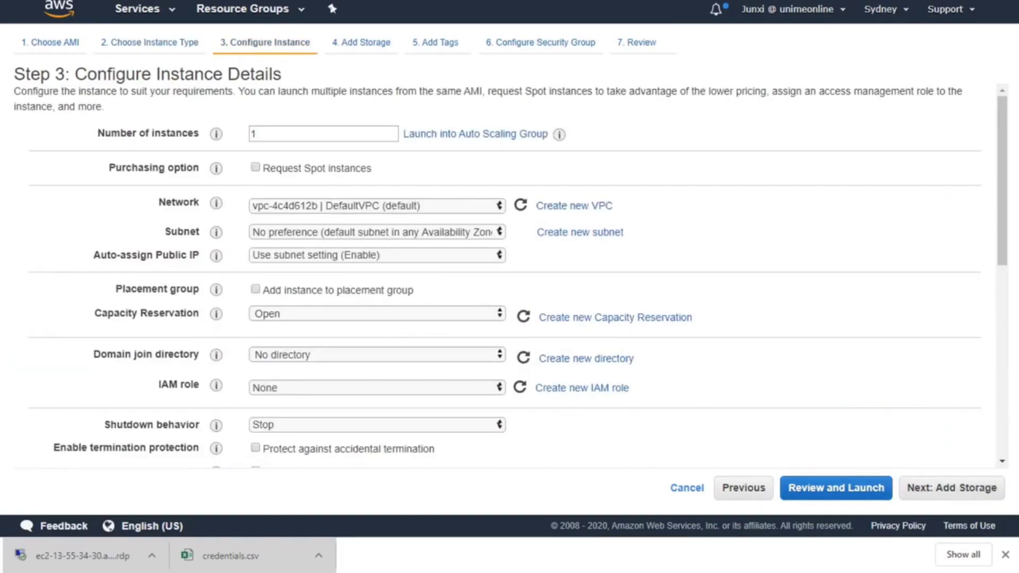
left_click(377, 388)
key("Down")
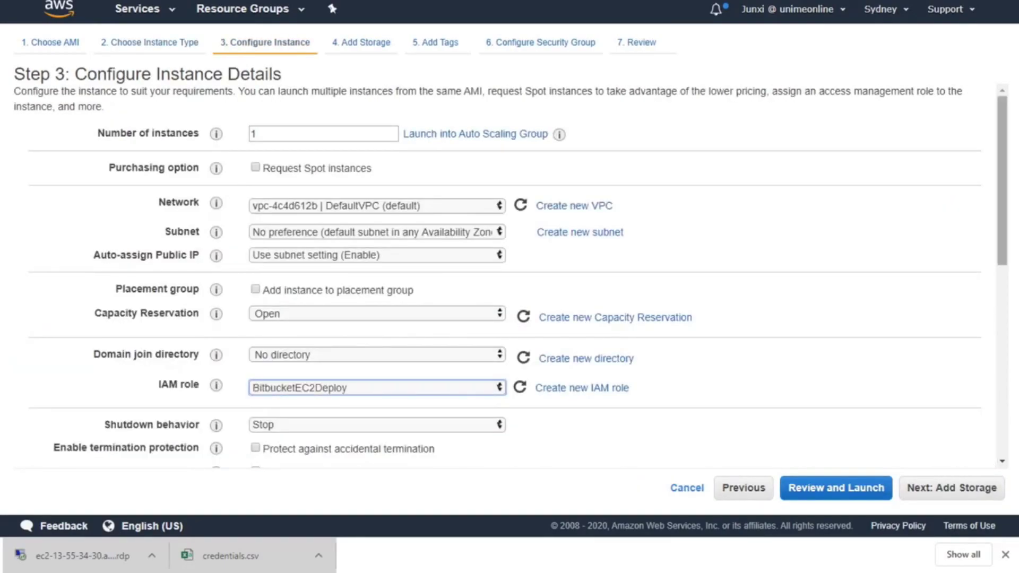
scroll(510, 271, "down", 5)
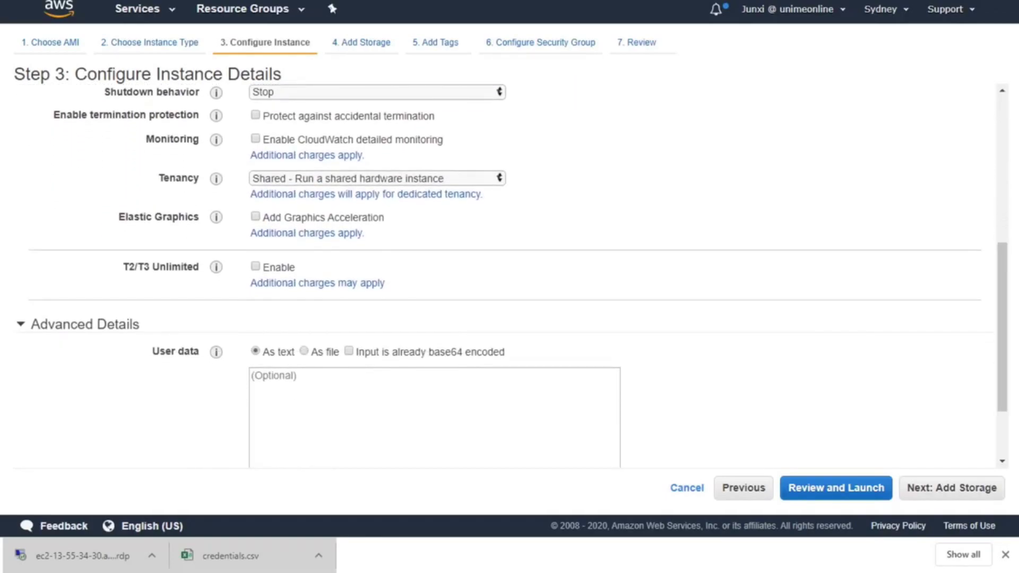
left_click(255, 115)
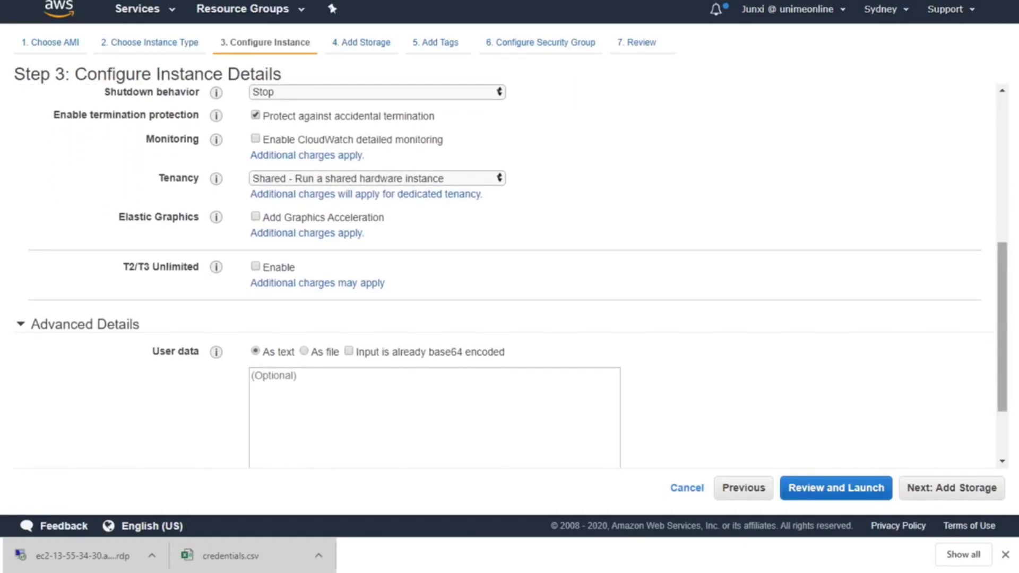
scroll(510, 271, "down", 1)
scroll(510, 271, "down", 1)
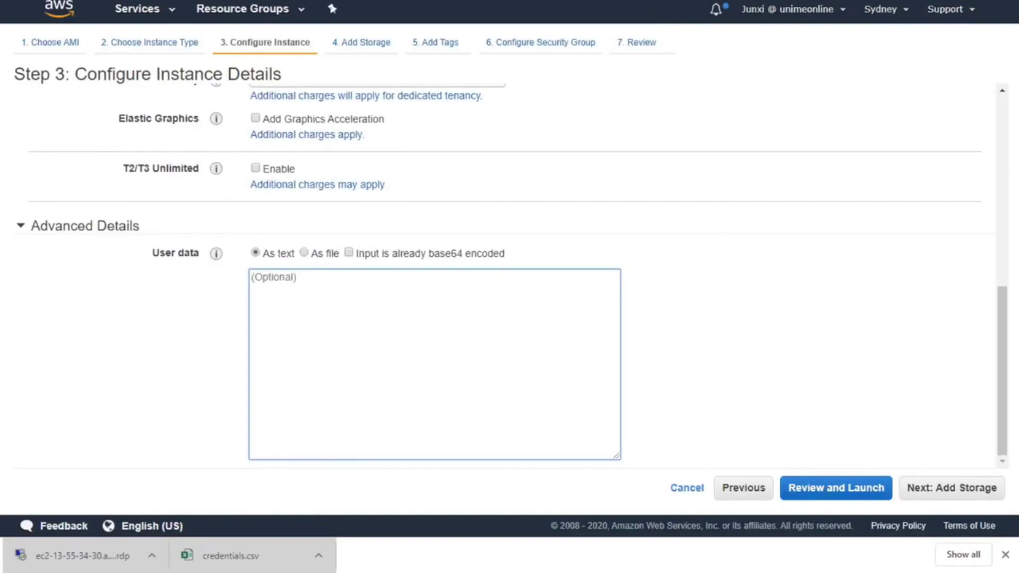
Step: Add the CodeDeploy agent user-data script, Name tag and restricted RDP rule, then launch
type("<powershell> Set-ExecutionPolicy RemoteSigned -Force Import-Module AWSPowerShell $REGION = (ConvertFrom-Json (Invoke-WebRequest -Uri http://169.254.169.254/latest/dynamic/instance-identity/document -UseBasicParsing).Content).region New-Item -Path c:\\temp -ItemType \"directory\" -Force powershell.exe -Command Read-S3Object -BucketName aws-codedeploy-$REGION -Key latest/codedeploy-agent-updater.msi -File c:\\temp\\codedeploy-agent-updater.msi // Start-Sleep -Seconds 30 \"optional c:\\temp\\codedeploy-agent-updater.msi /quiet /l c:\\temp\\host-agent-updater-log.txt </powershell>")
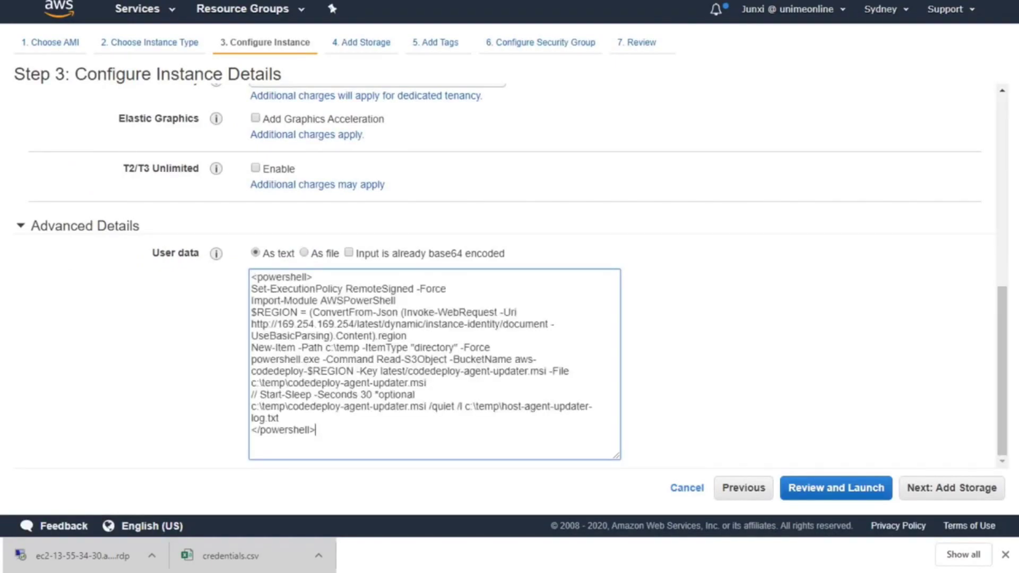
left_click(951, 487)
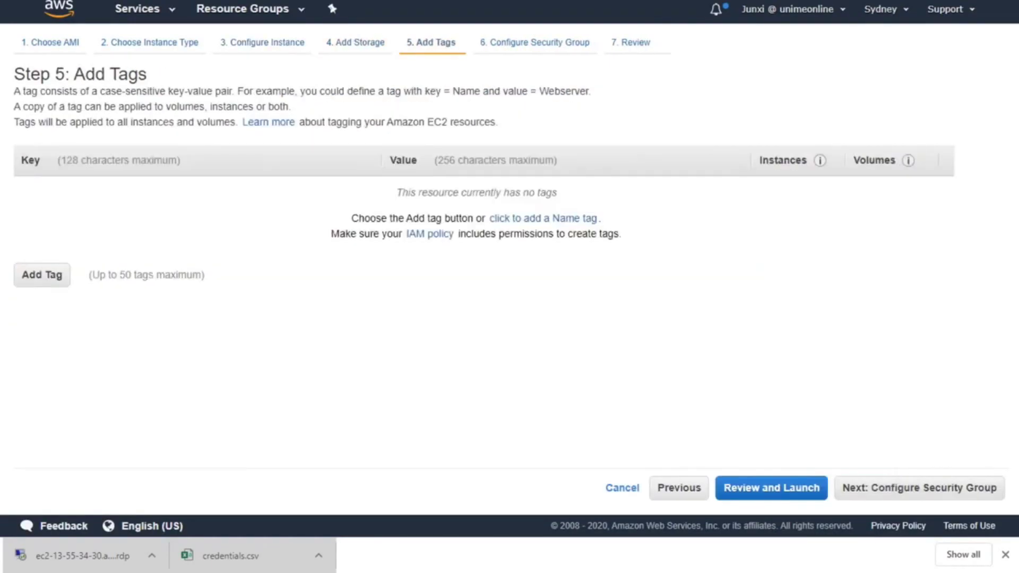
left_click(602, 221)
type("BitbucketDeploy")
left_click(920, 487)
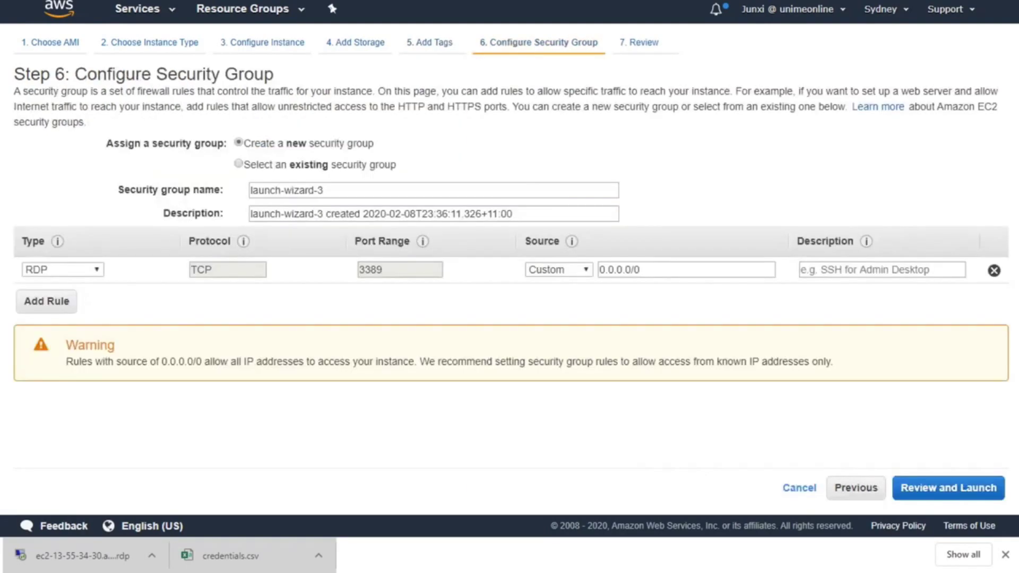
type("175.45.149.6/32")
key("Tab")
type("home")
left_click(948, 487)
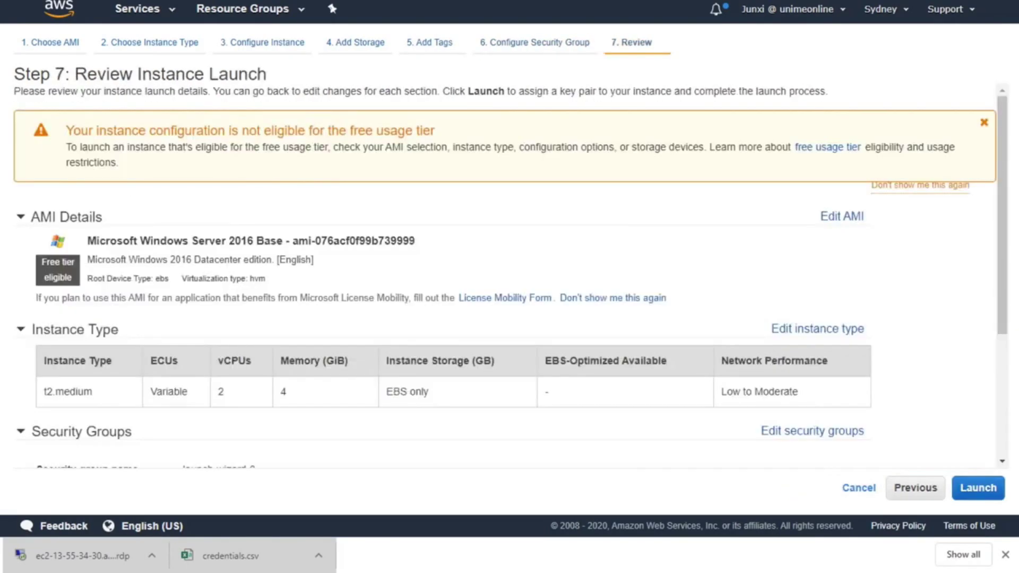
scroll(510, 319, "down", 5)
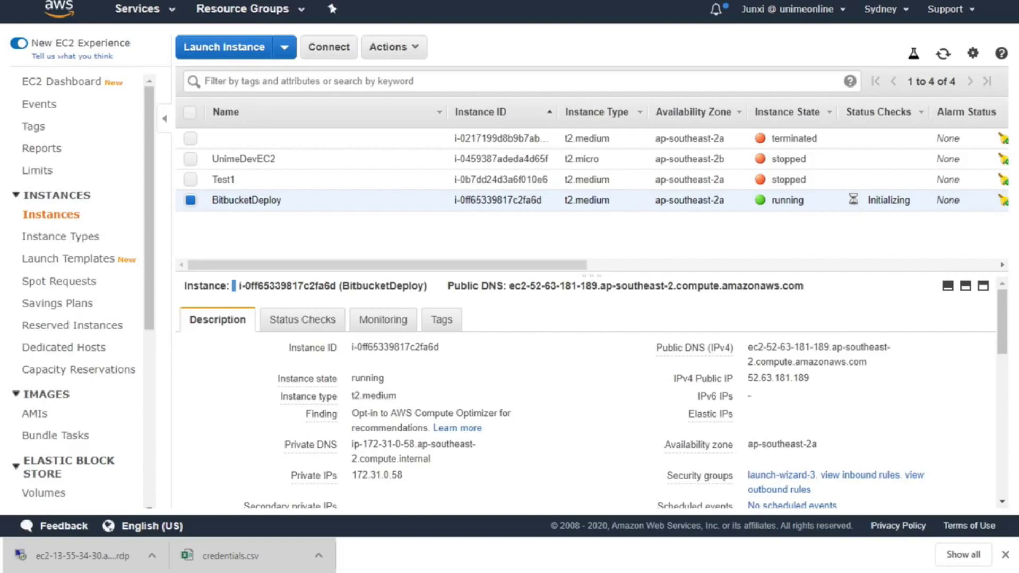
left_click(1006, 554)
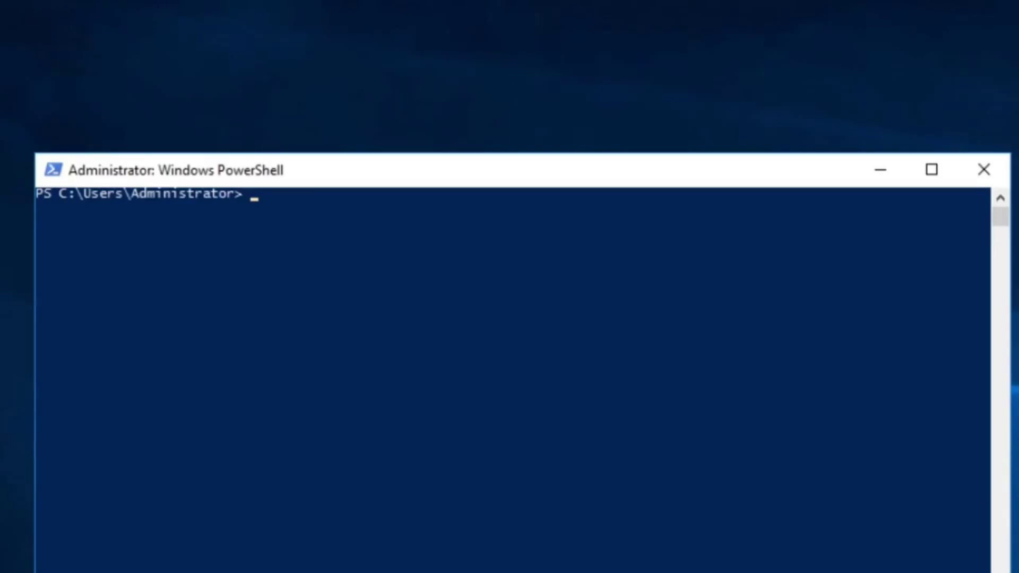
Step: Clear the console and run Get-Service -Name codedeployagent, confirming its status is Running
left_click(325, 208)
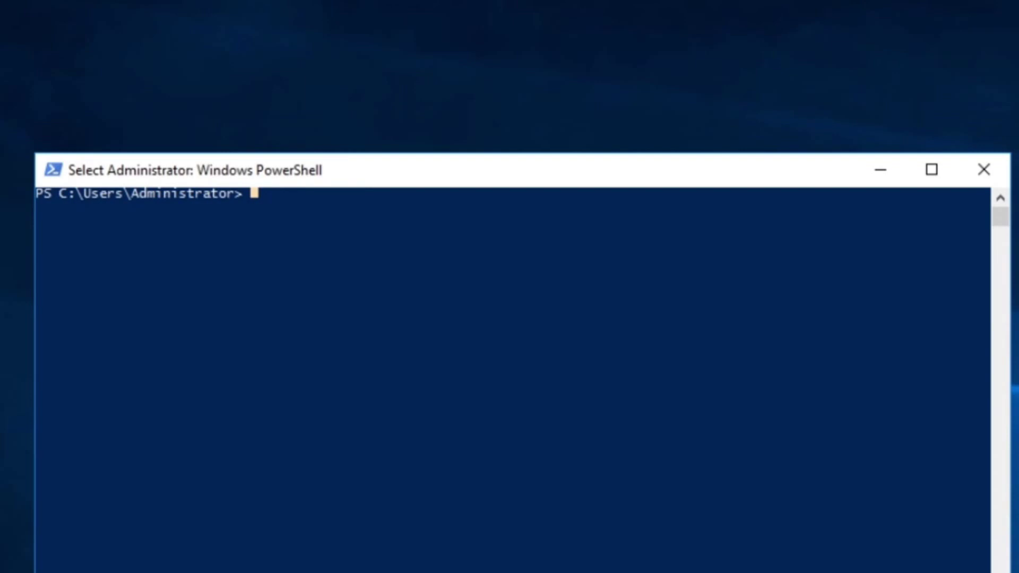
type("clear")
key("Return")
type("powershell.exe -Command Get-Service -Name codedeployagent")
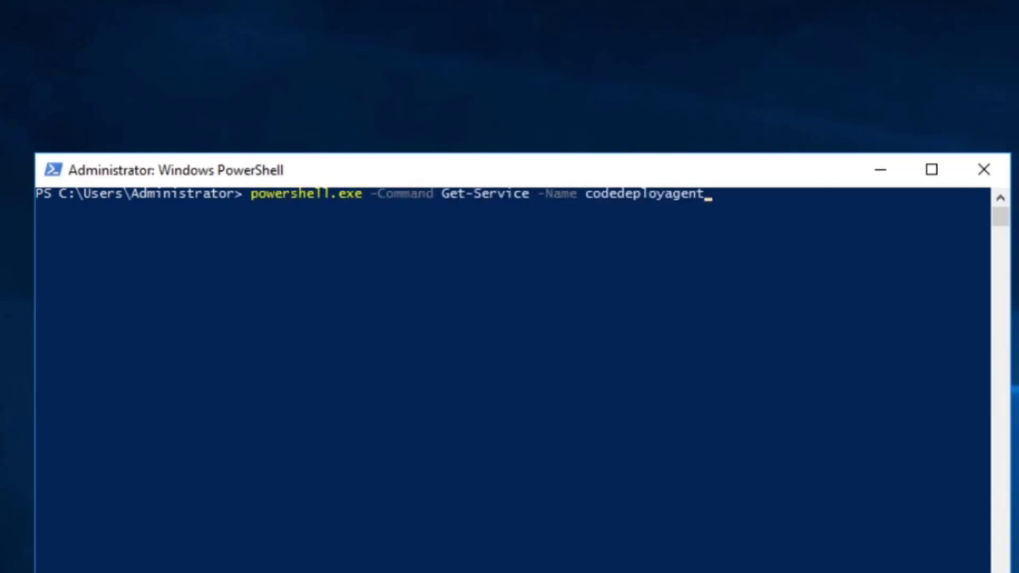
key("Return")
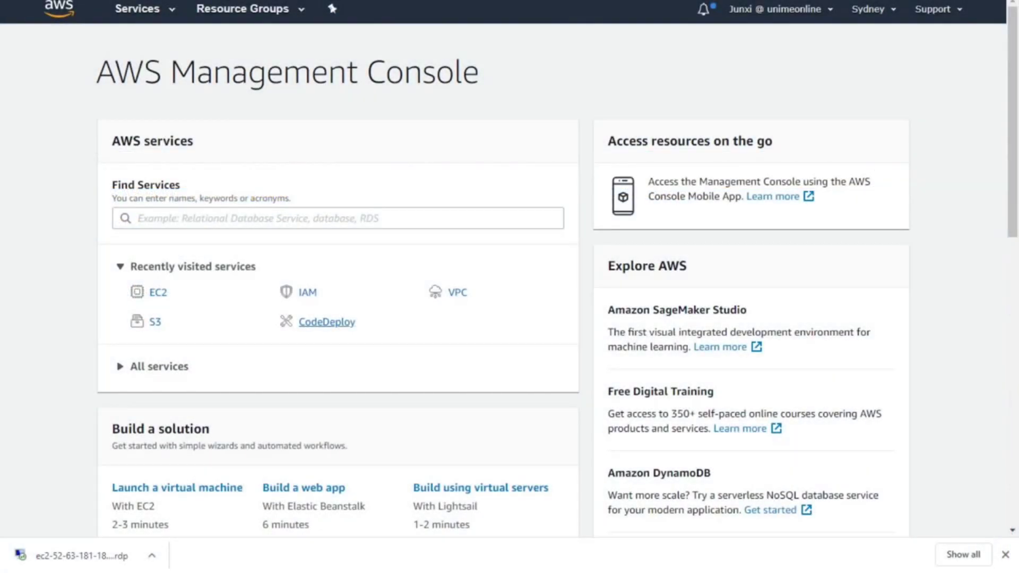
Step: Create the bitbucket-deploy-app CodeDeploy application on the EC2/On-premises compute platform
left_click(325, 321)
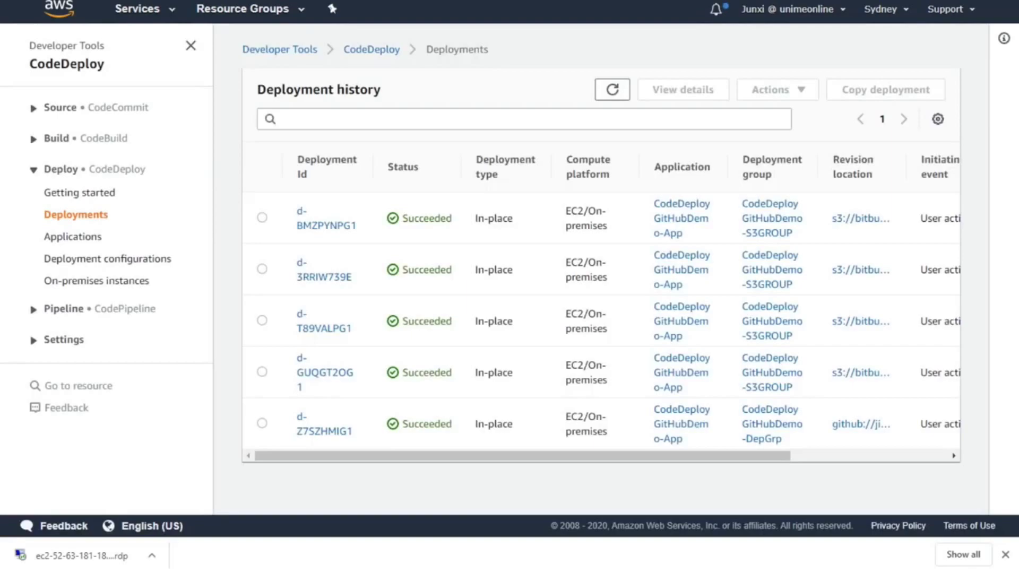
left_click(72, 236)
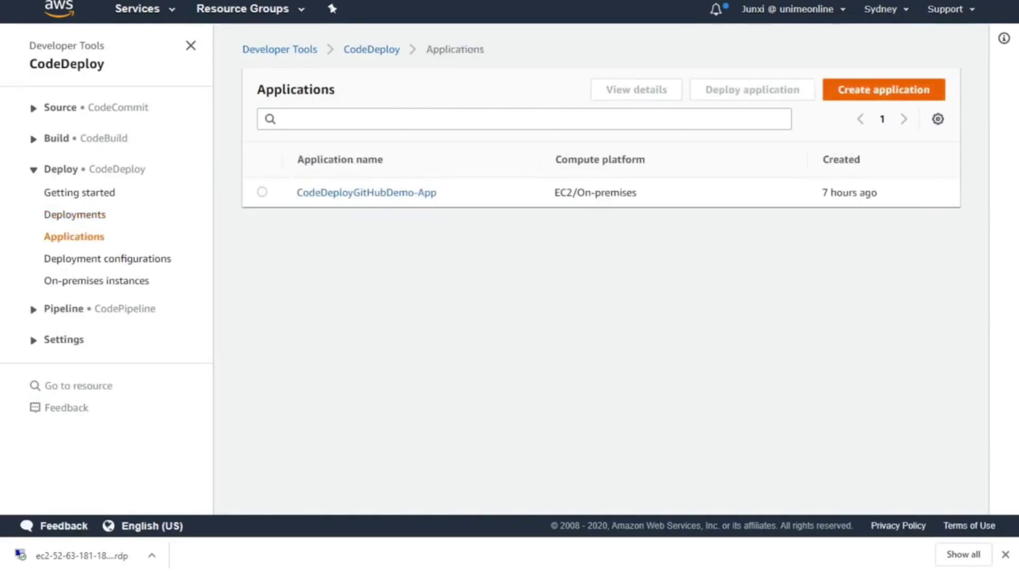
left_click(884, 89)
type("b")
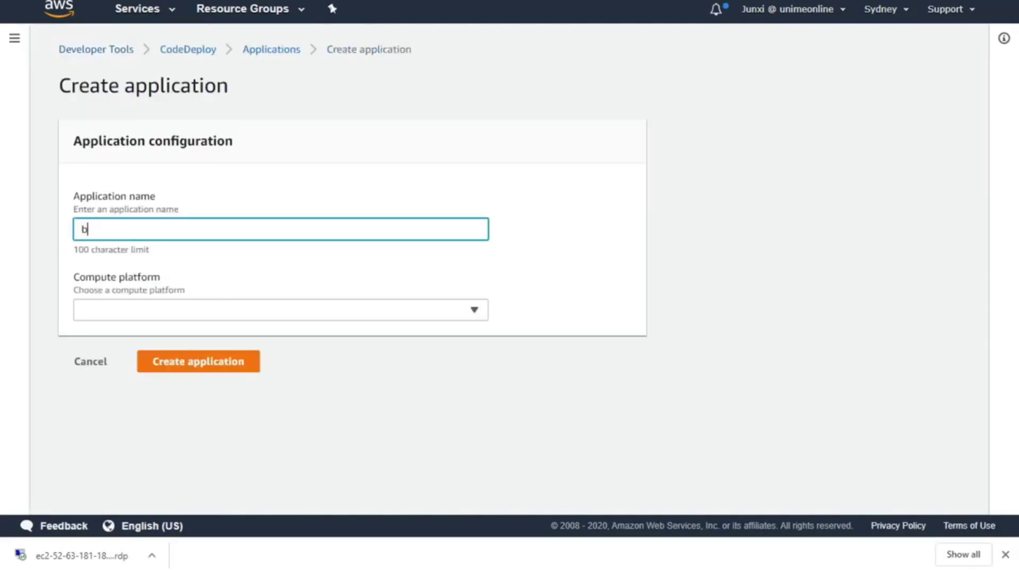
type("itbucket-deplo")
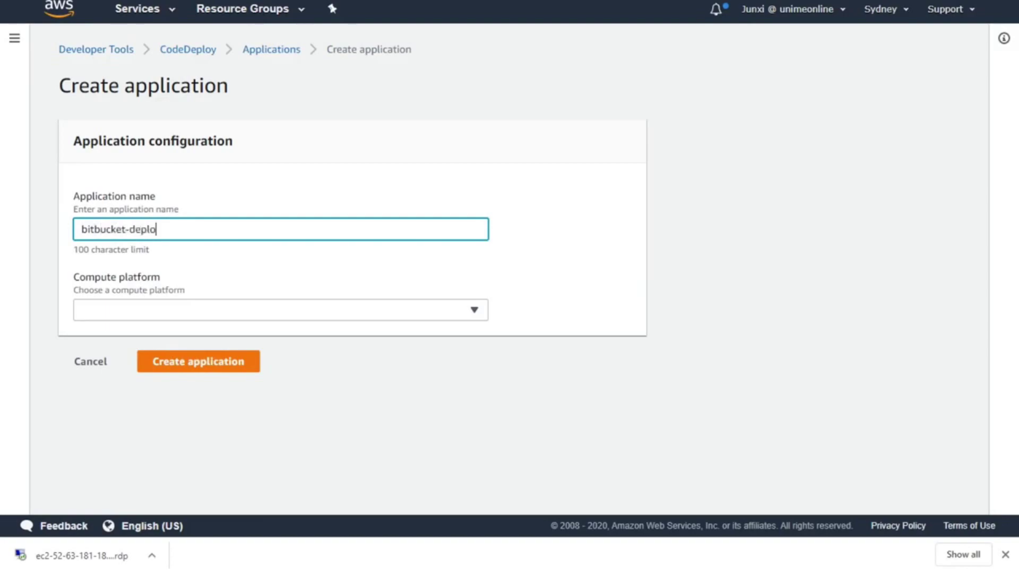
type("y-app")
left_click(474, 310)
left_click(122, 332)
left_click(200, 360)
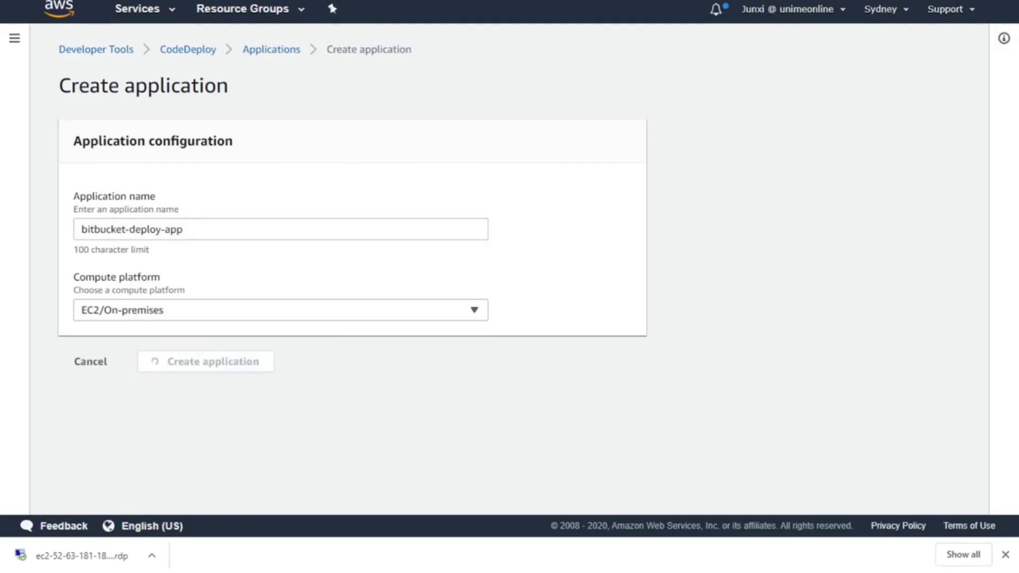
scroll(595, 319, "down", 2)
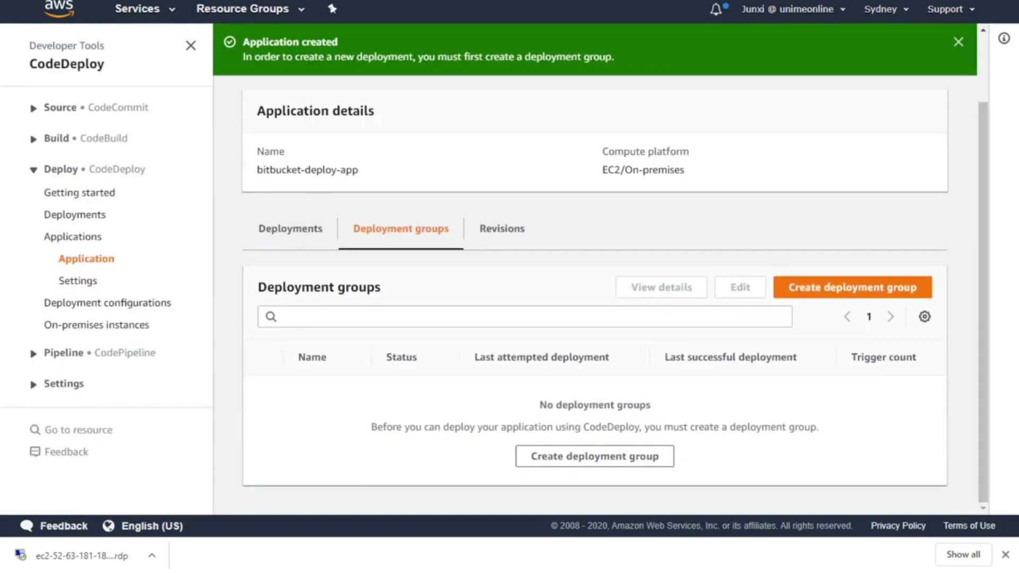
Step: Start a deployment group named bitbucket-deploy-group using the BitbucketEC2Deploy service role
left_click(852, 288)
left_click(286, 385)
type("bit")
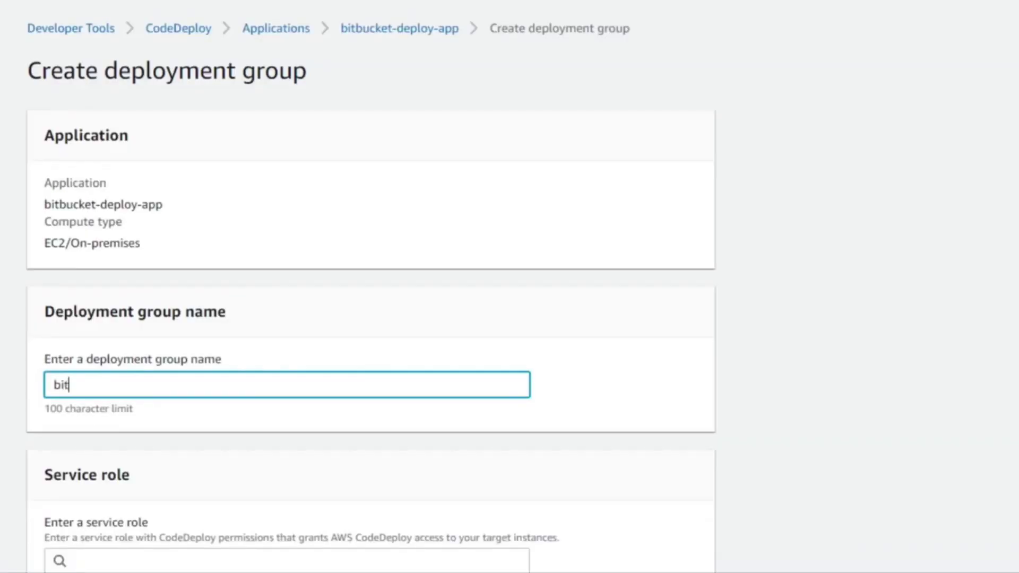
type("bucket-deploy")
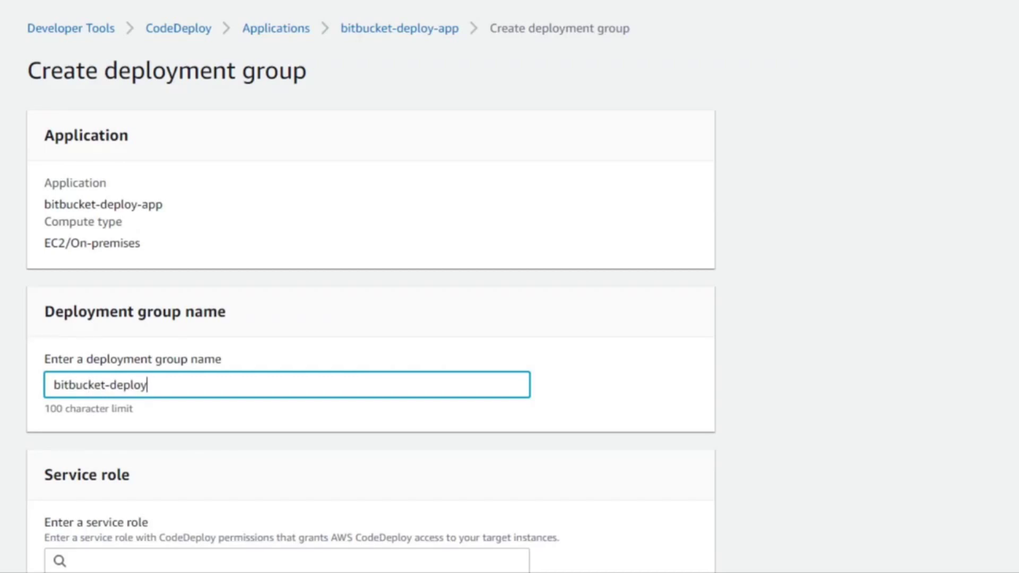
type("-group")
scroll(371, 287, "down", 3)
key("Tab")
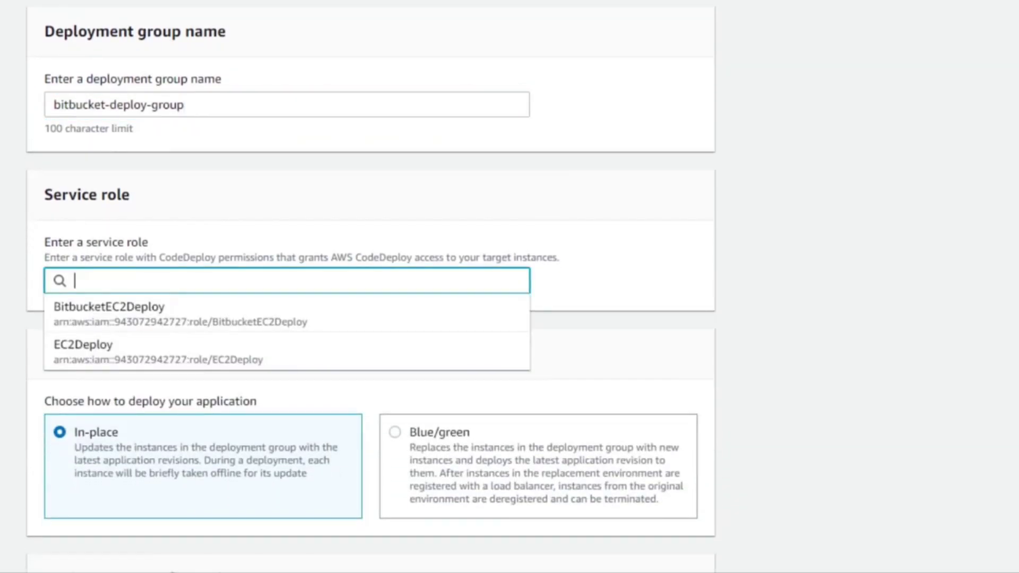
key("Down")
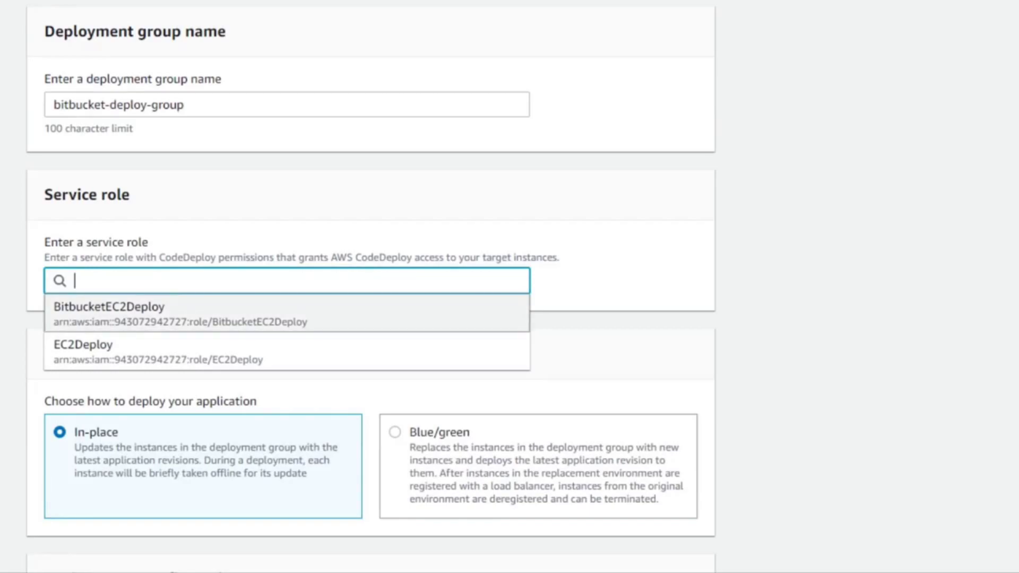
key("Return")
key("Tab")
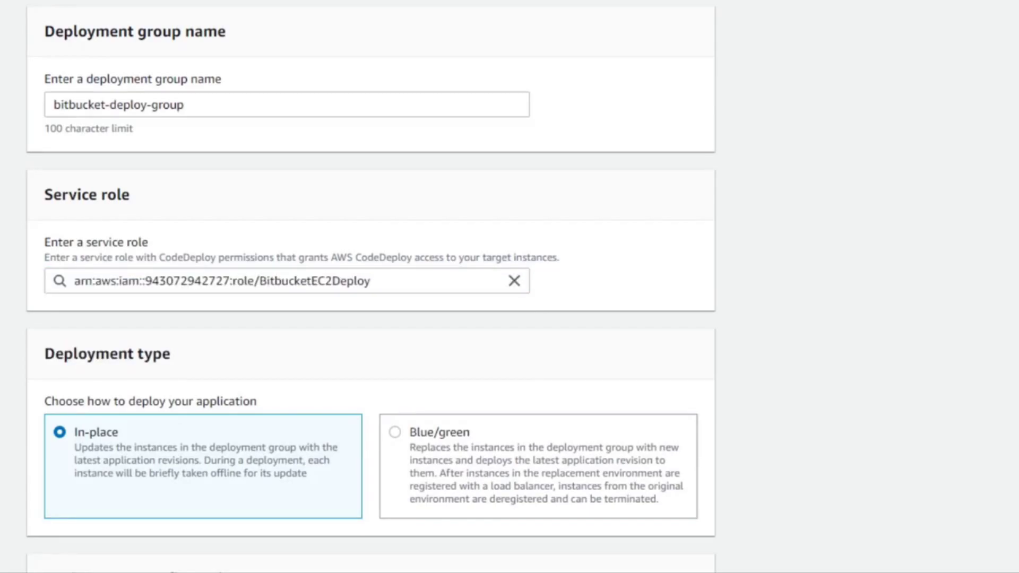
scroll(371, 287, "down", 3)
scroll(371, 287, "down", 2)
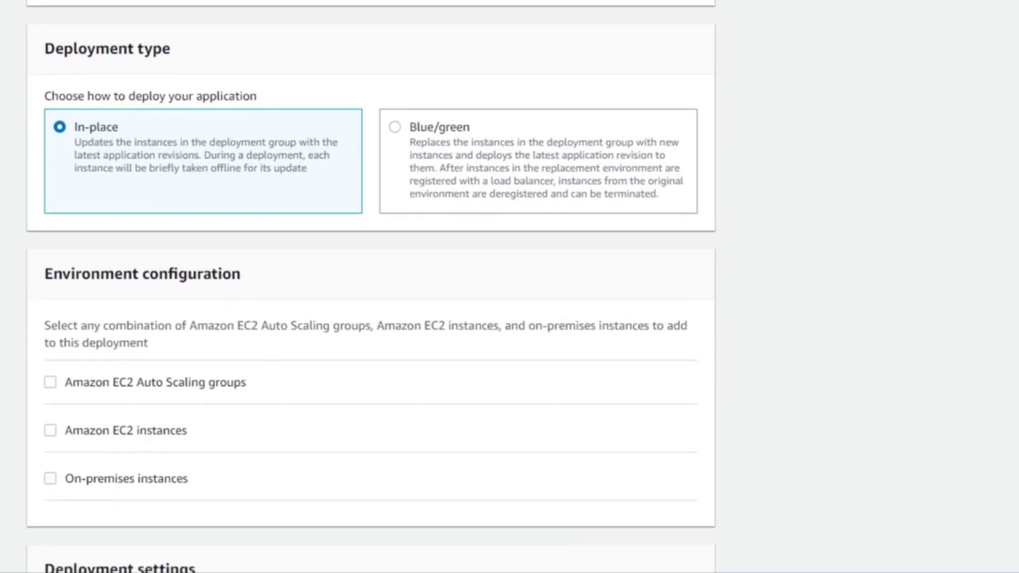
scroll(371, 287, "down", 2)
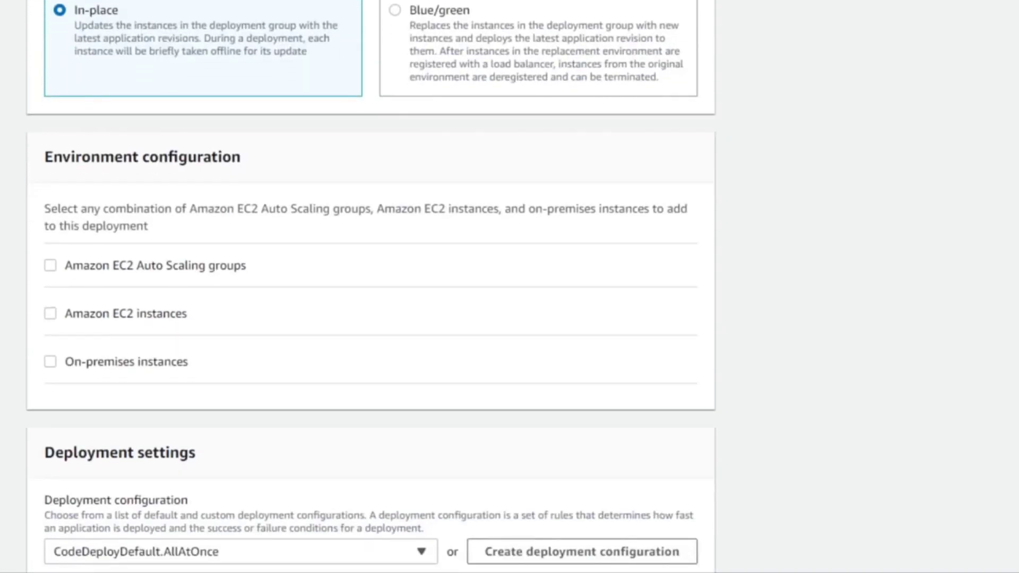
Step: Target EC2 instances tagged Name=BitbucketDeploy, disable load balancing, and create the deployment group
left_click(50, 314)
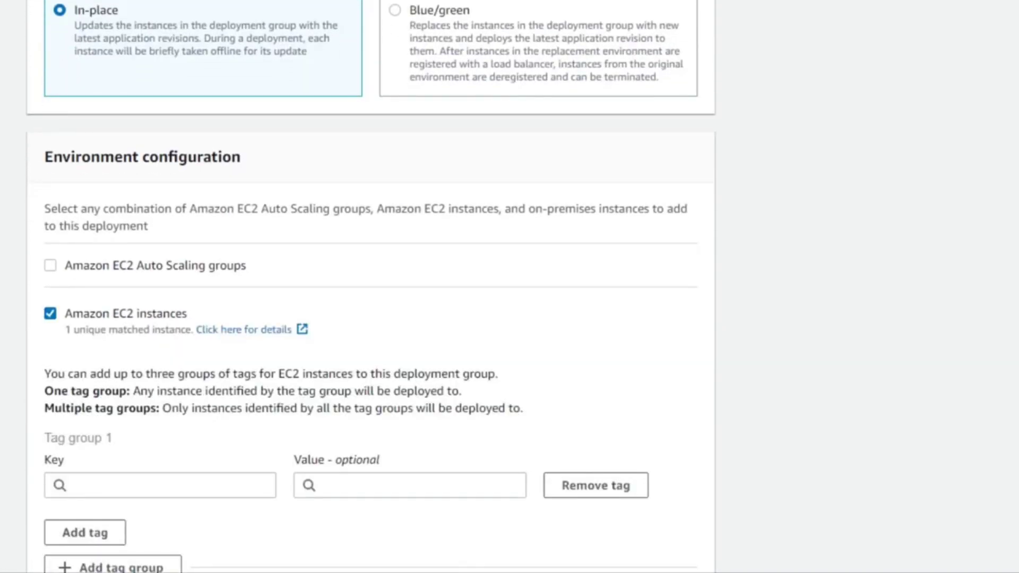
scroll(372, 288, "down", 3)
left_click(160, 246)
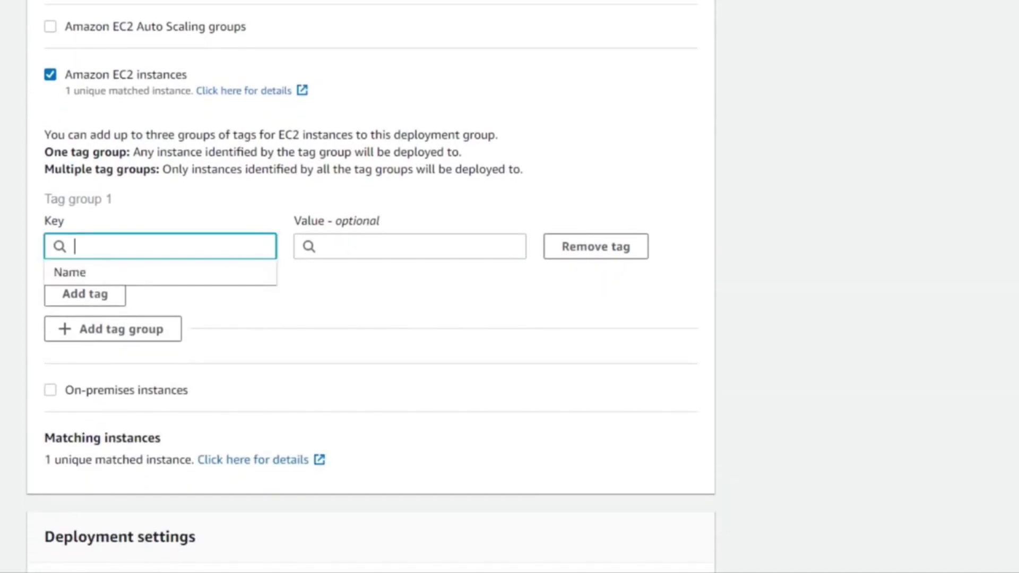
type("Name")
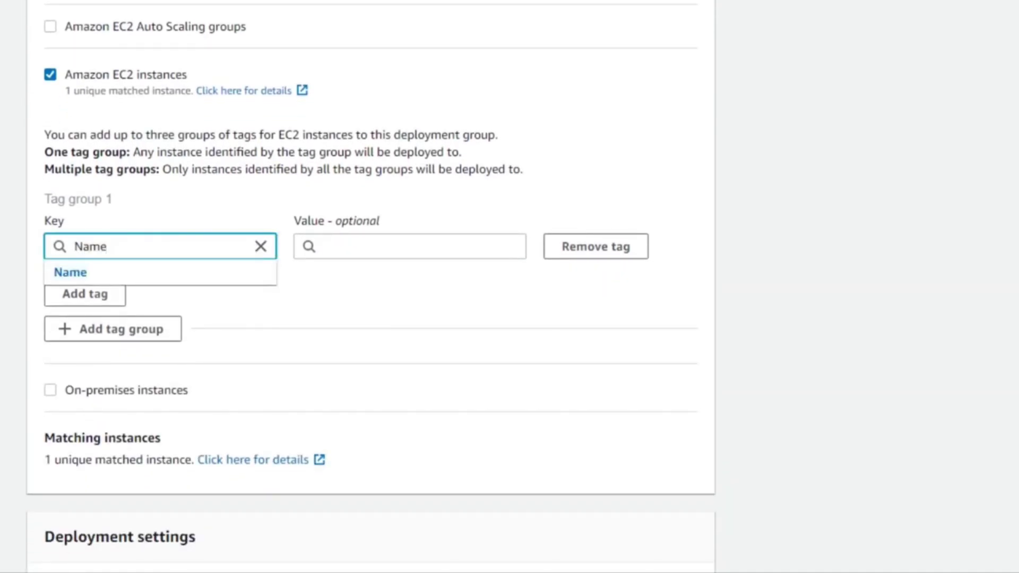
key("Return")
key("Tab")
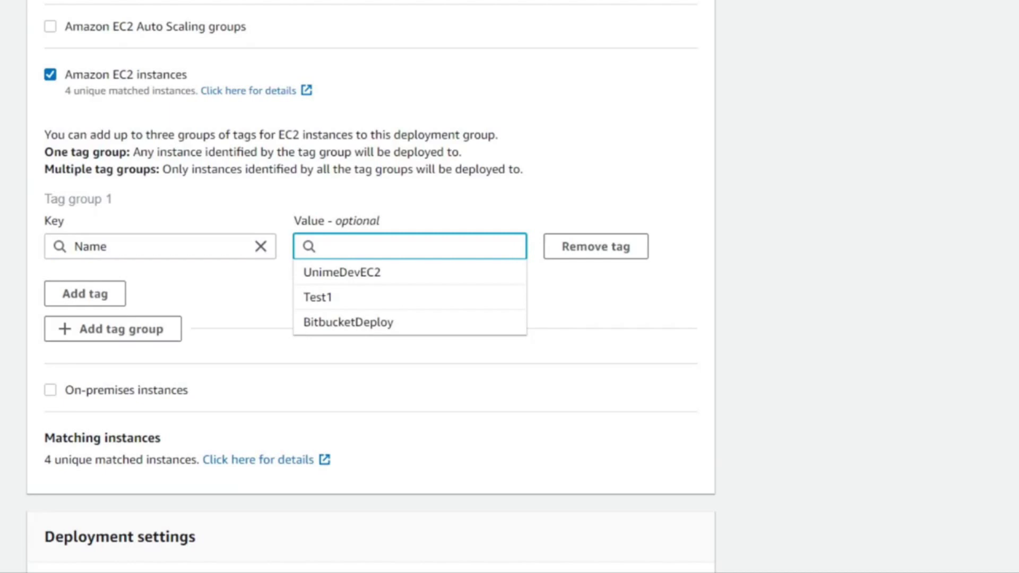
key("Down")
key("Down")
key("Down")
key("Return")
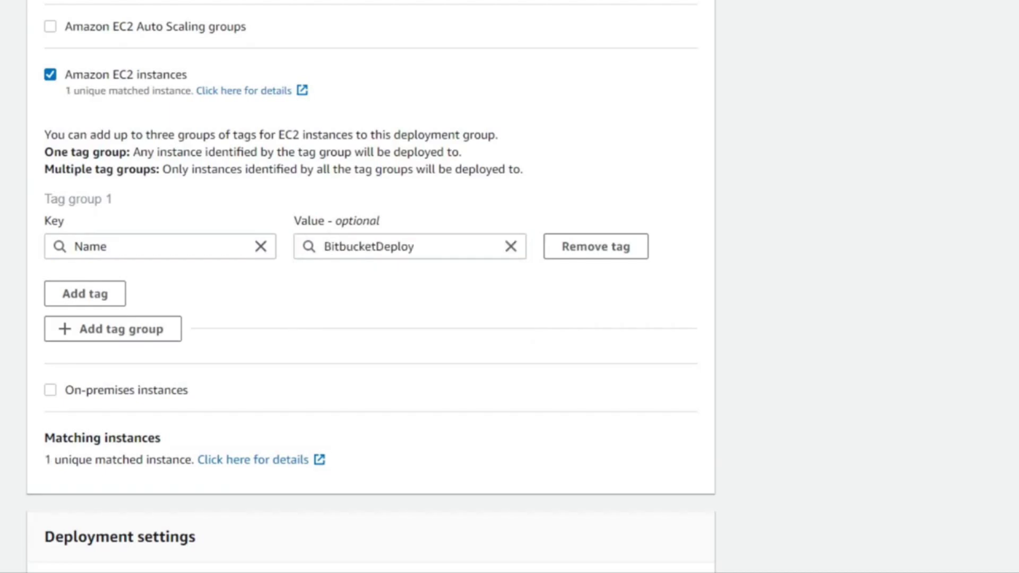
scroll(372, 287, "down", 3)
scroll(372, 287, "down", 2)
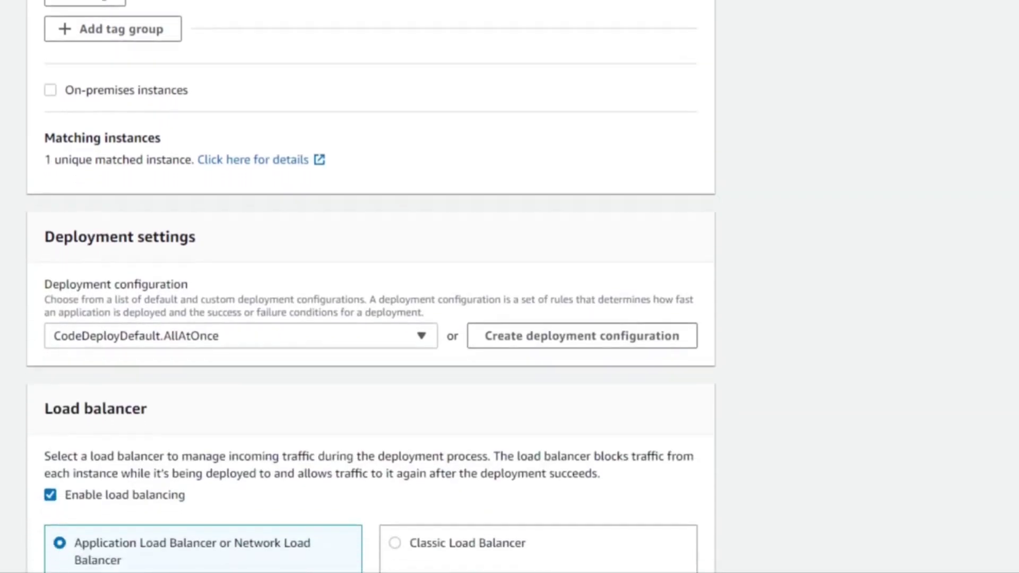
scroll(372, 287, "down", 1)
scroll(371, 287, "down", 1)
left_click(51, 368)
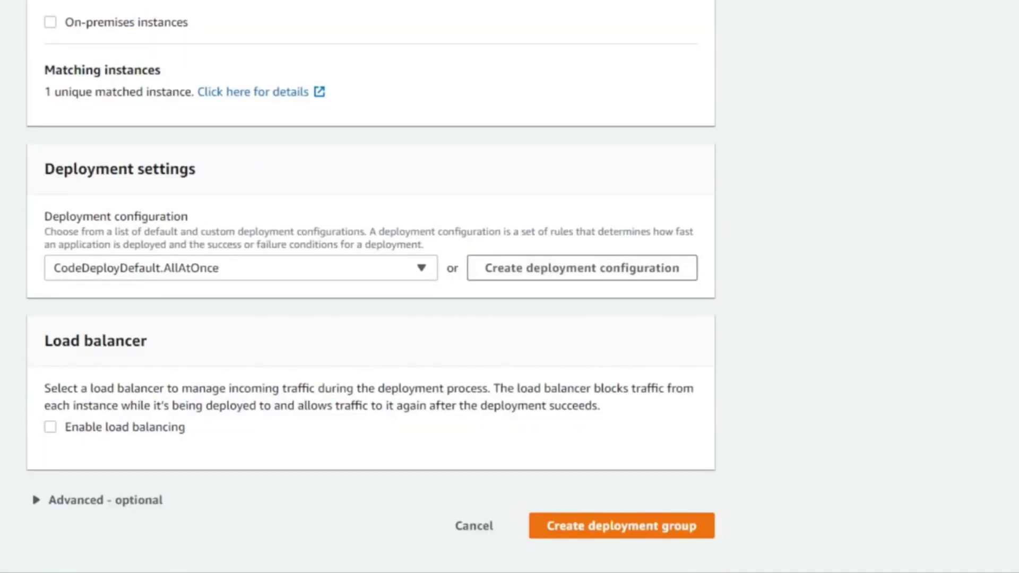
left_click(621, 525)
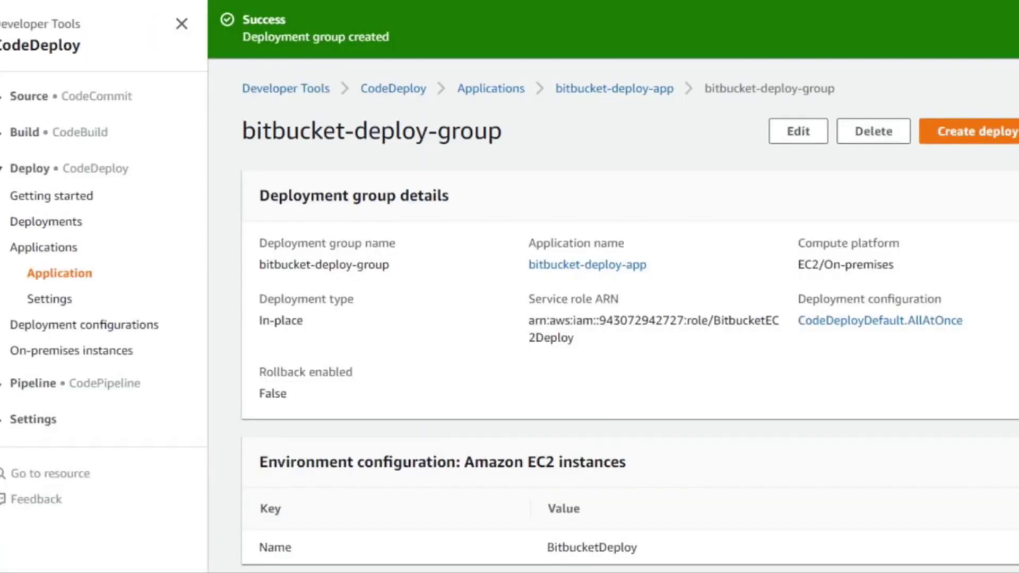
scroll(630, 319, "down", 1)
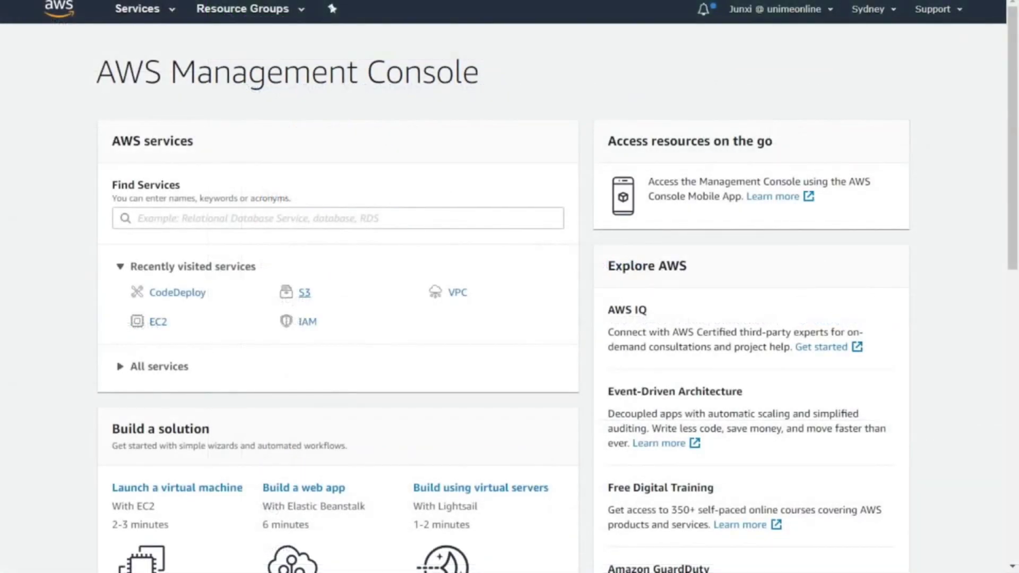
Step: From the S3 buckets page, name a new bucket bitbucket-deploy in Asia Pacific (Sydney)
left_click(304, 292)
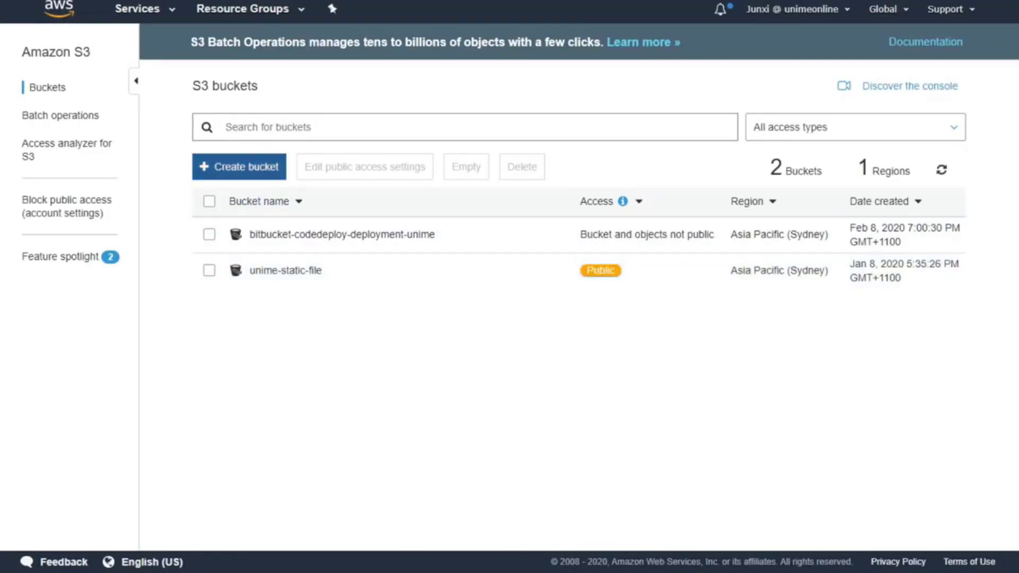
type("Bi")
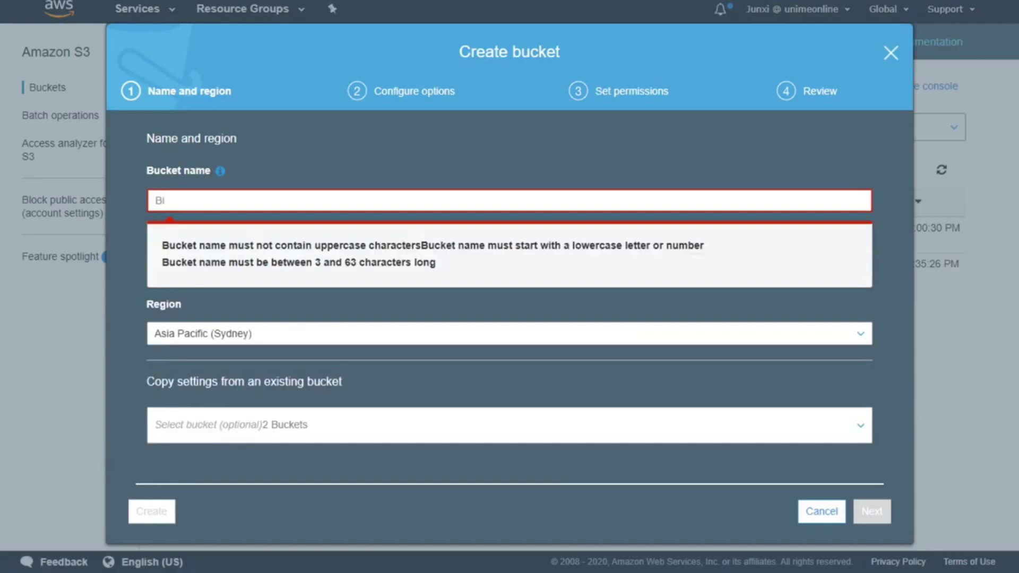
type("tbucket-depl")
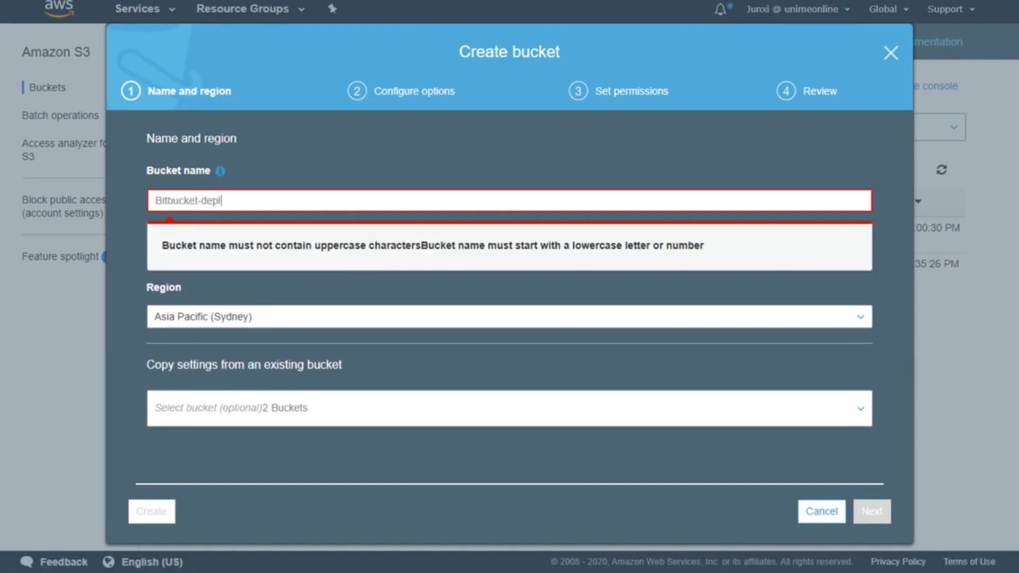
type("oy")
key("BackSpace")
type("b")
left_click(509, 269)
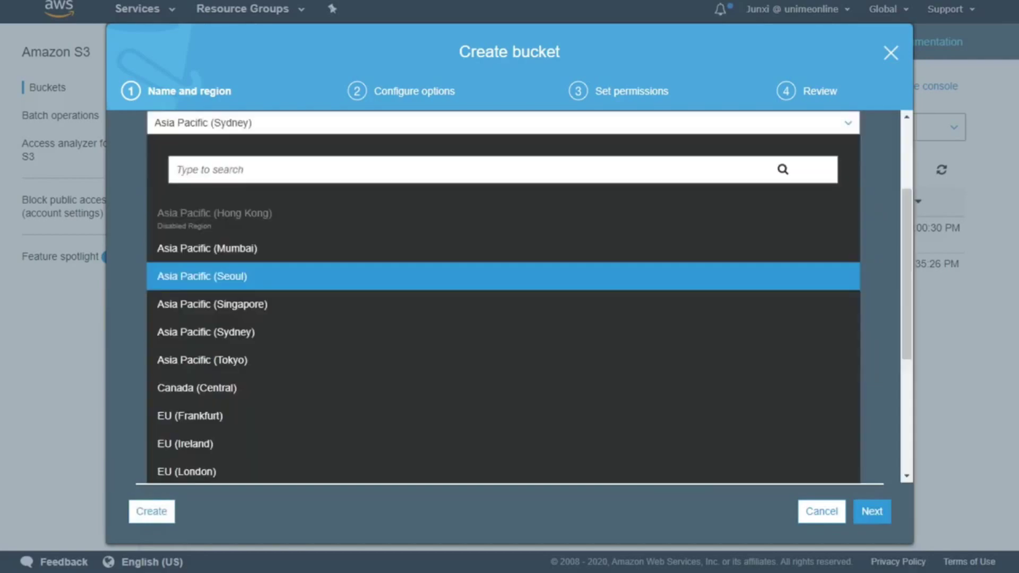
type("syd")
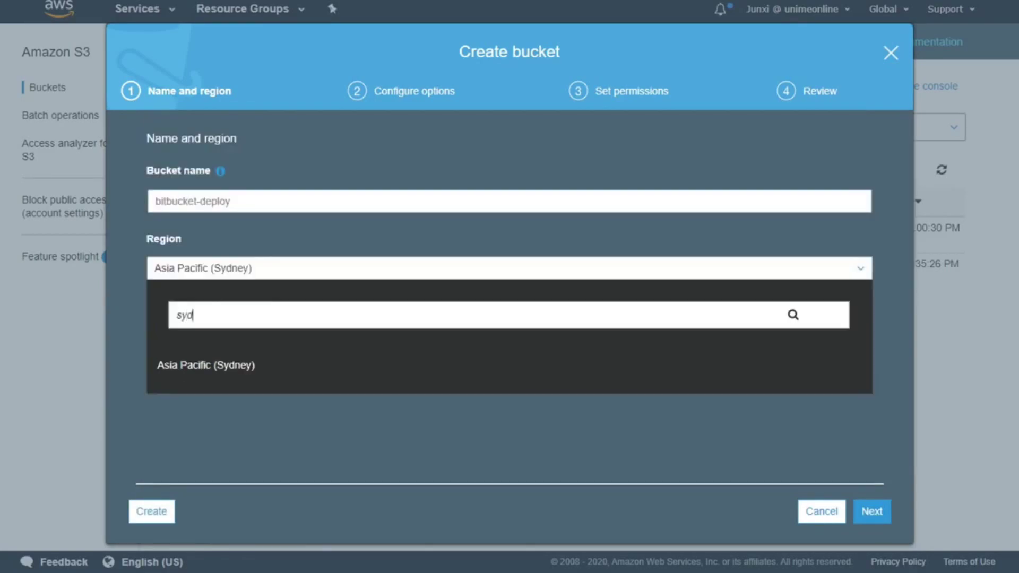
type("n")
key("Down")
key("Return")
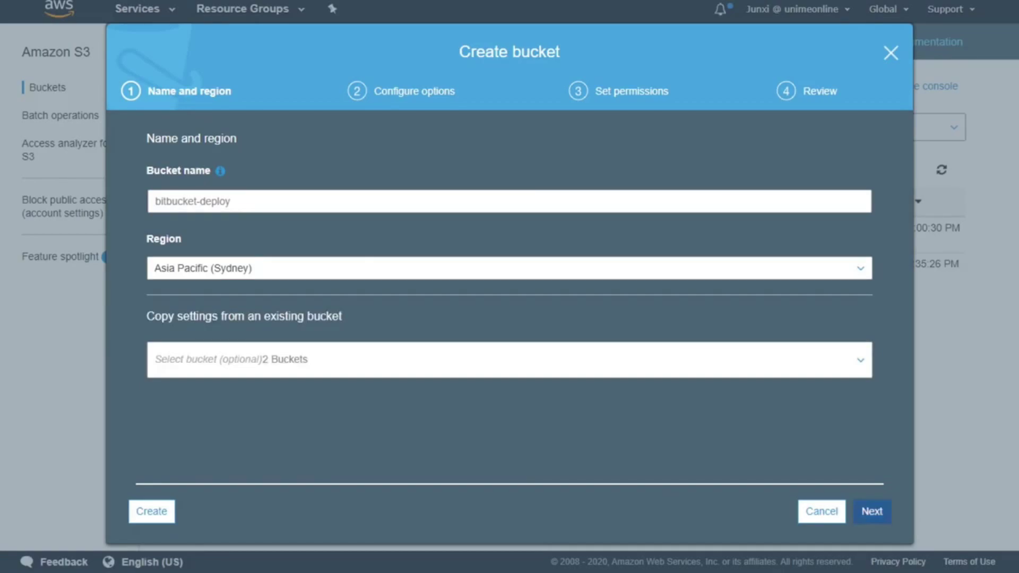
type("cket")
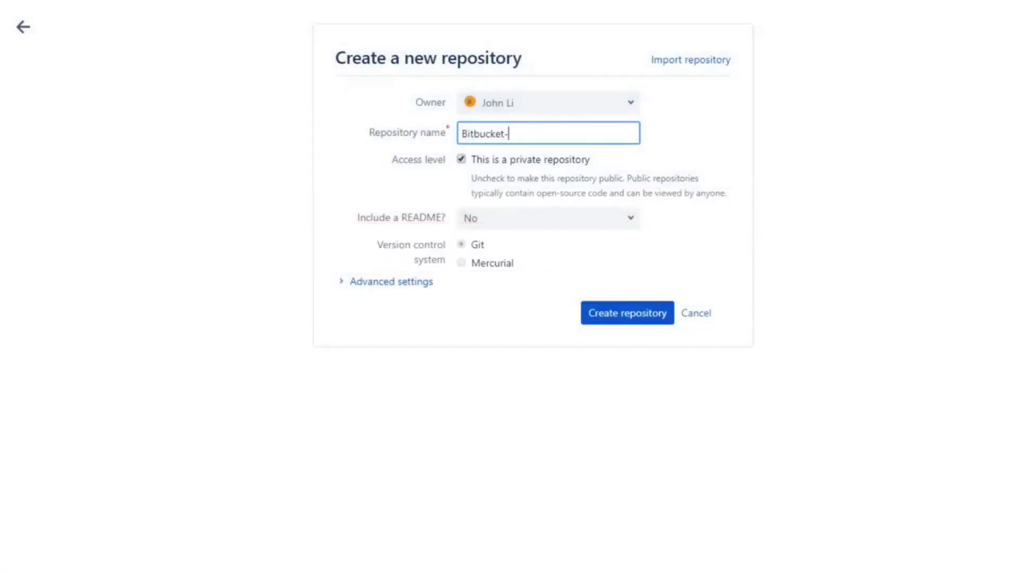
type("-deploy")
type("-testing")
Step: Submit the Bitbucket-deploy-testing repository, then switch on Pipelines in its settings
key("Return")
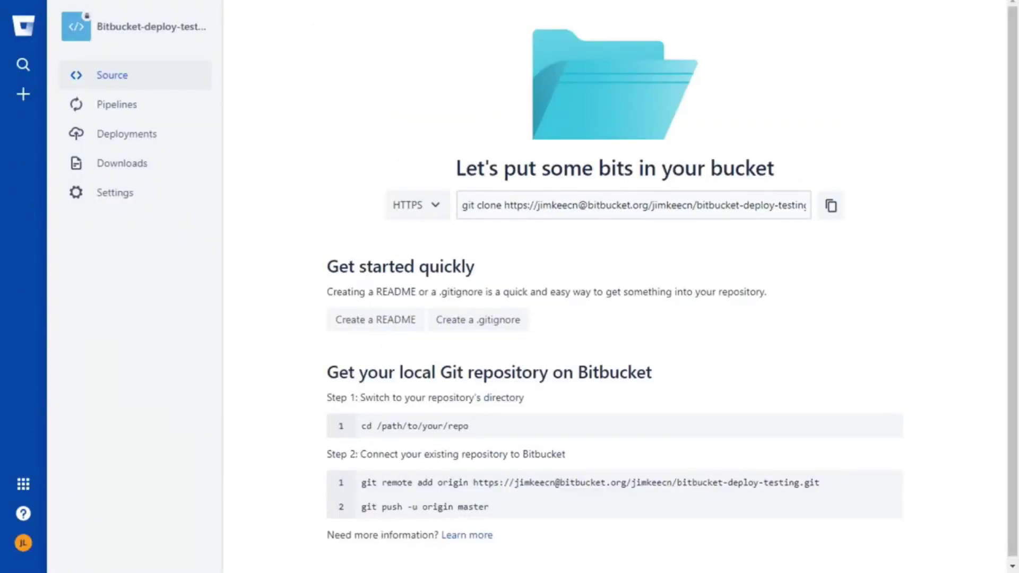
left_click(115, 193)
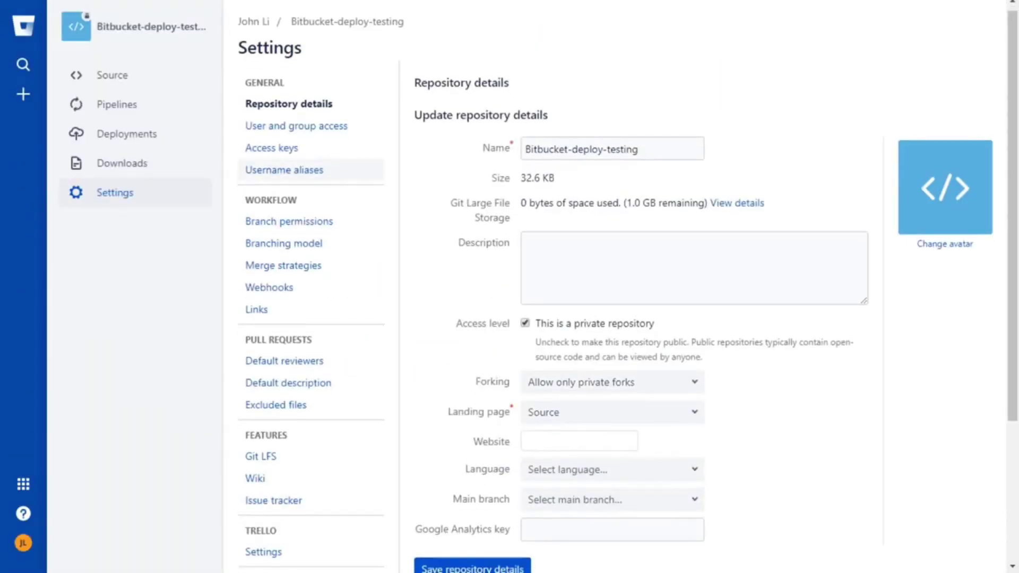
scroll(510, 319, "down", 3)
left_click(291, 504)
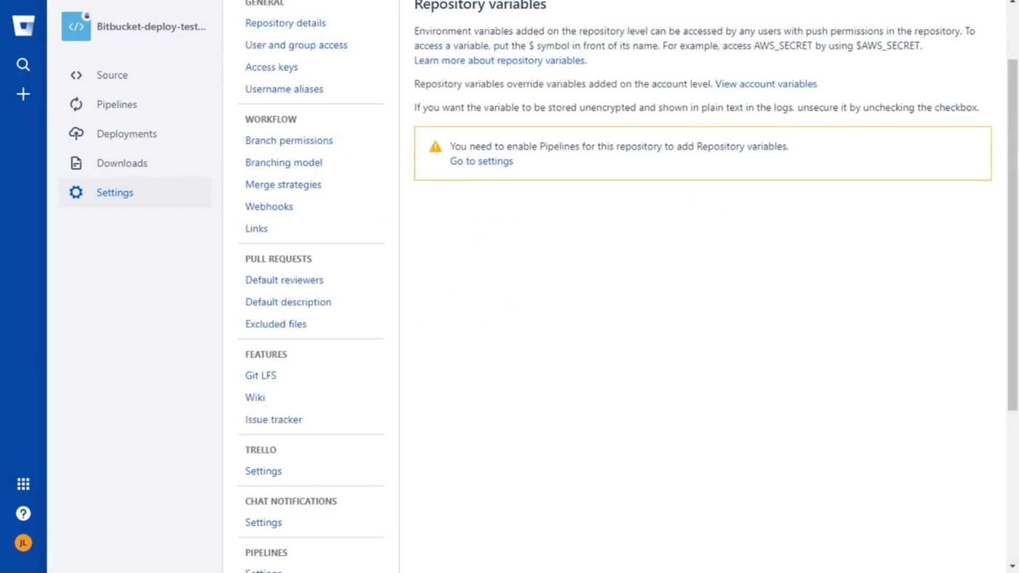
left_click(481, 162)
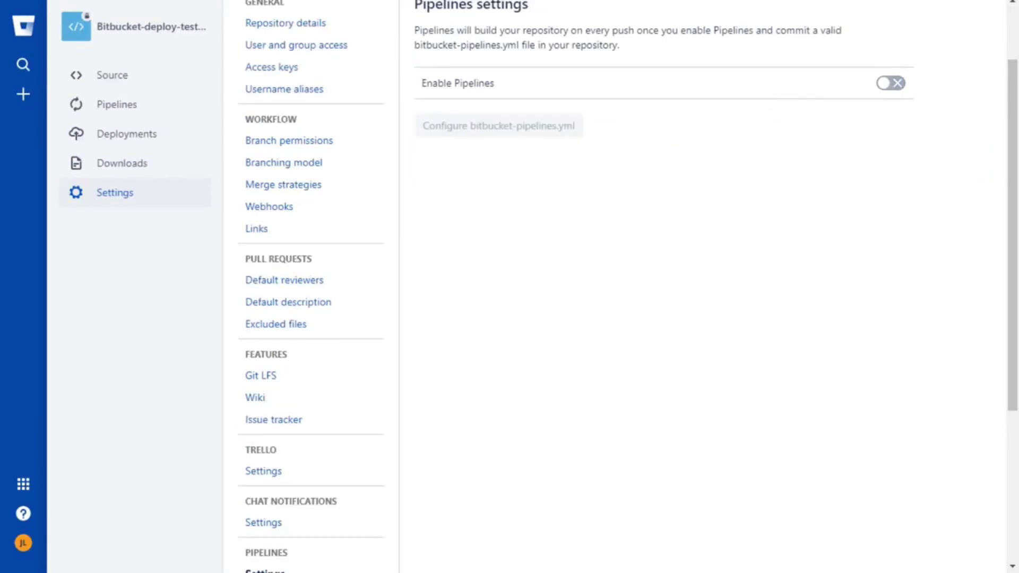
left_click(891, 83)
scroll(318, 302, "down", 3)
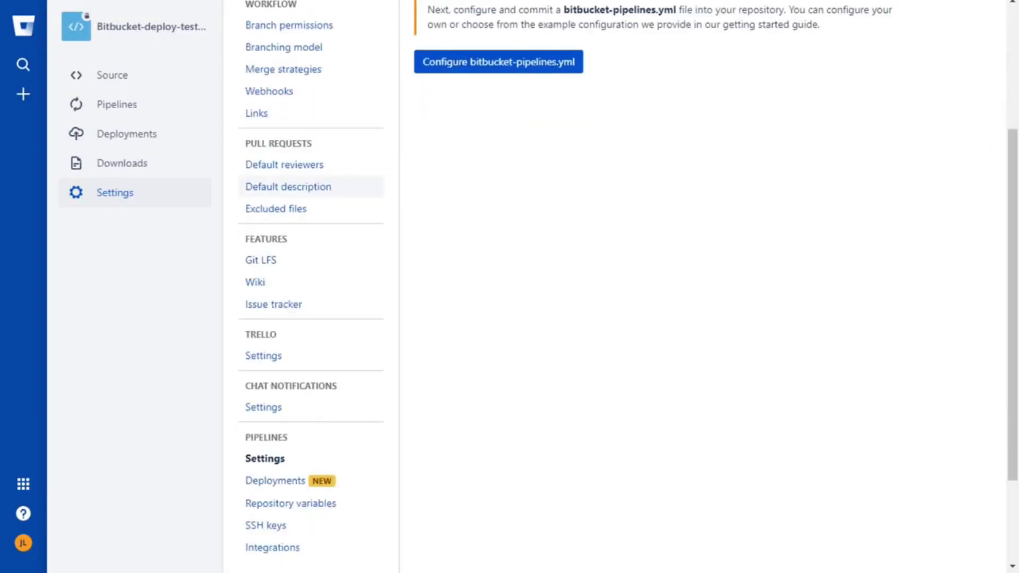
scroll(318, 335, "down", 3)
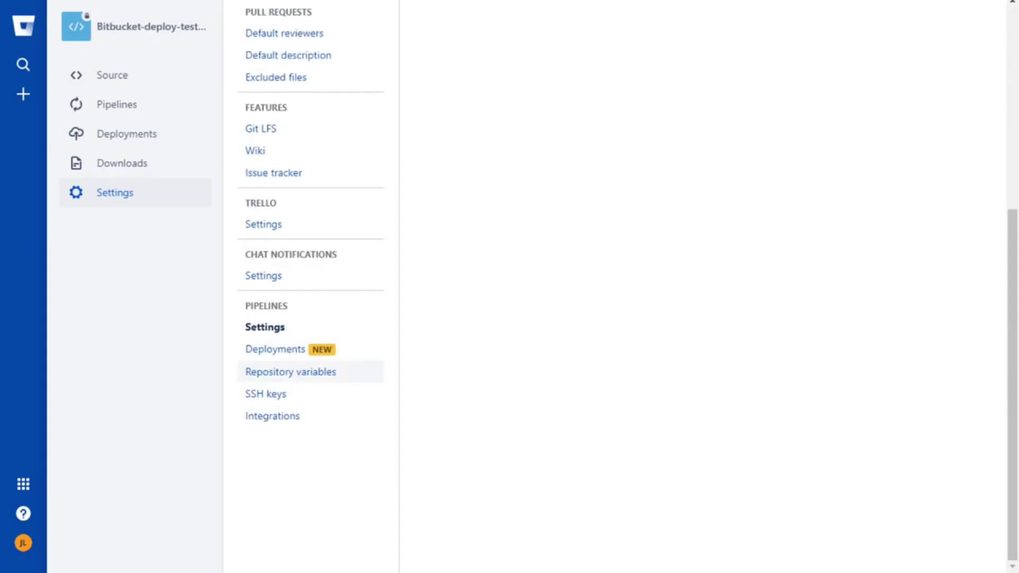
Step: Add secured AWS_ACCESS_KEY_ID and AWS_SECRET_ACCESS_KEY repository variables
left_click(290, 373)
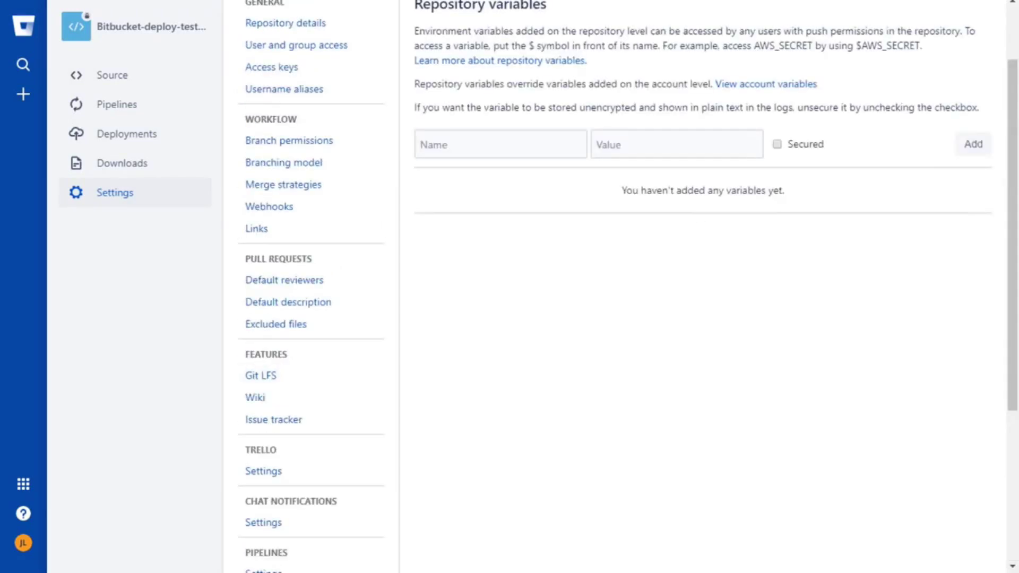
type("AWS_ACCESS_KEY_ID")
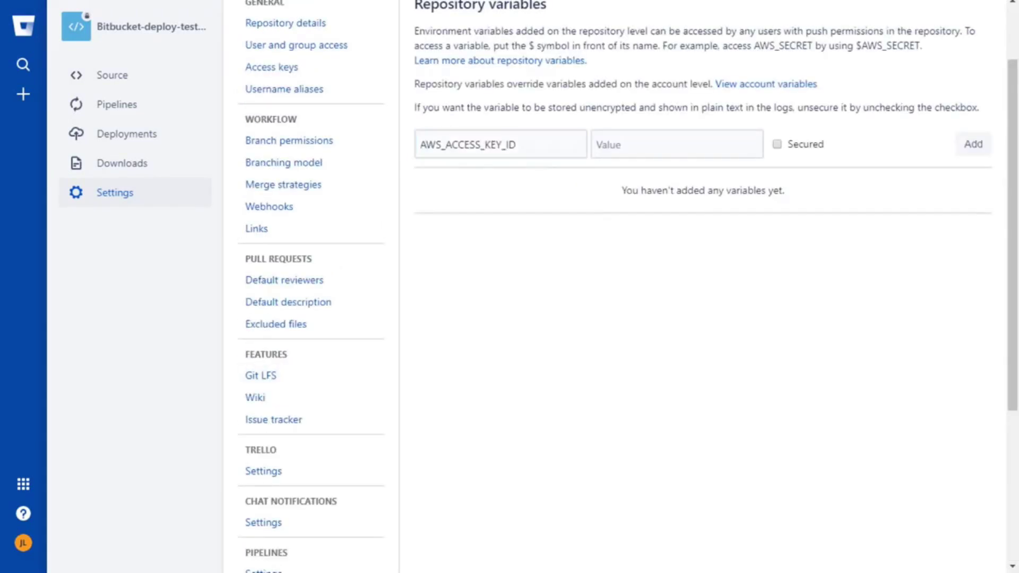
key("Tab")
key("ctrl+v")
key("Return")
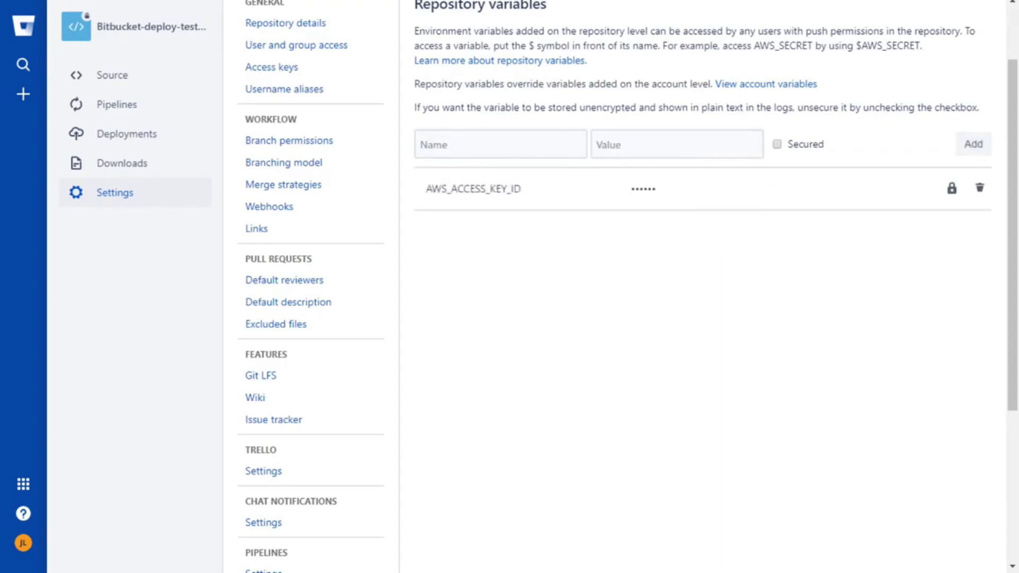
type("AWS_SECRET_ACCESS_KEY")
key("Tab")
key("ctrl+v")
key("Return")
type("AWS_DEFAULT_REGION")
key("Tab")
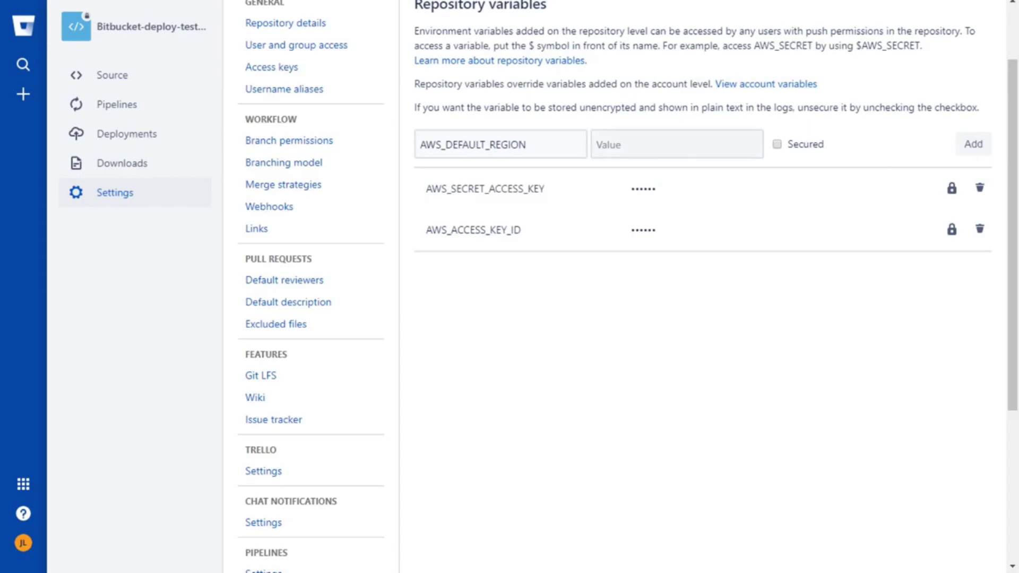
Step: Add the AWS_DEFAULT_REGION and S3_BUCKET repository variables
key("ctrl+v")
key("Return")
type("S3_BUCKET")
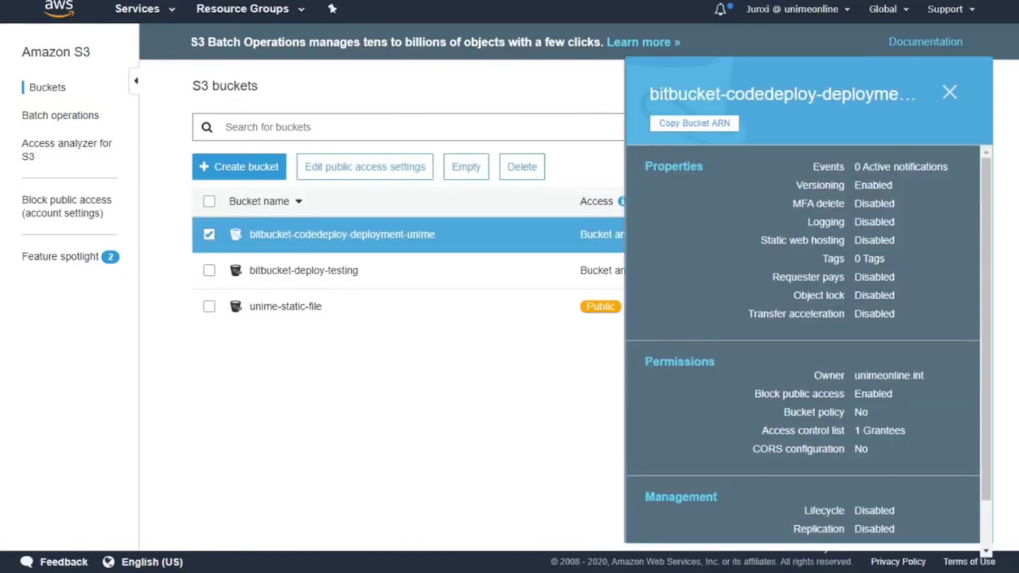
key("Tab")
key("ctrl+v")
key("Return")
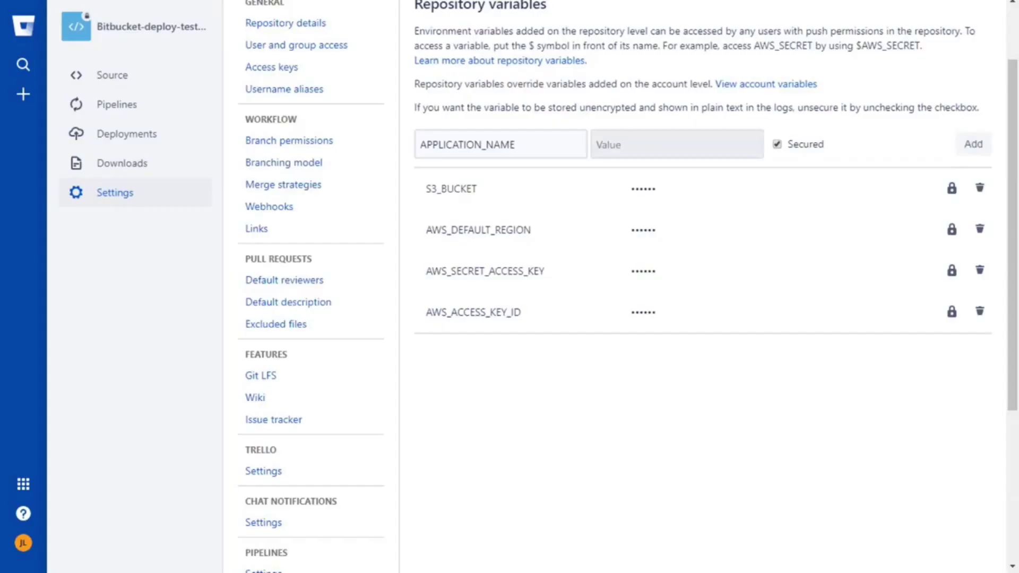
Step: Add the APPLICATION_NAME and DEPLOYMENT_GROUP repository variables
key("ctrl+v")
key("Return")
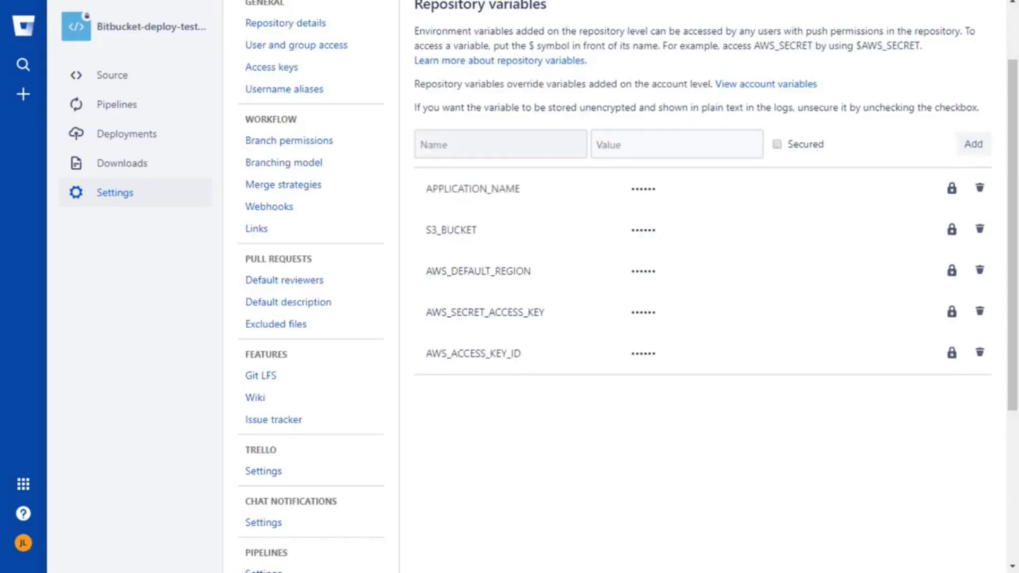
type("DEPLOYMENT_GROUP")
key("Tab")
key("ctrl+v")
key("Return")
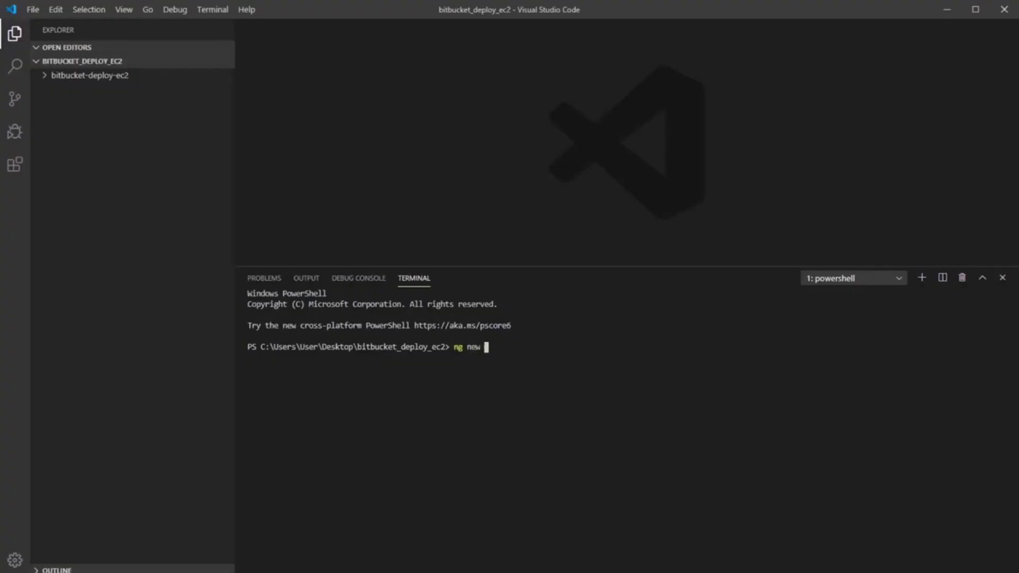
type("bitbucket-co")
type("dedeploy-application")
Step: Generate the bitbucket-codedeploy-application Angular project with ng new and cd into it
key("Return")
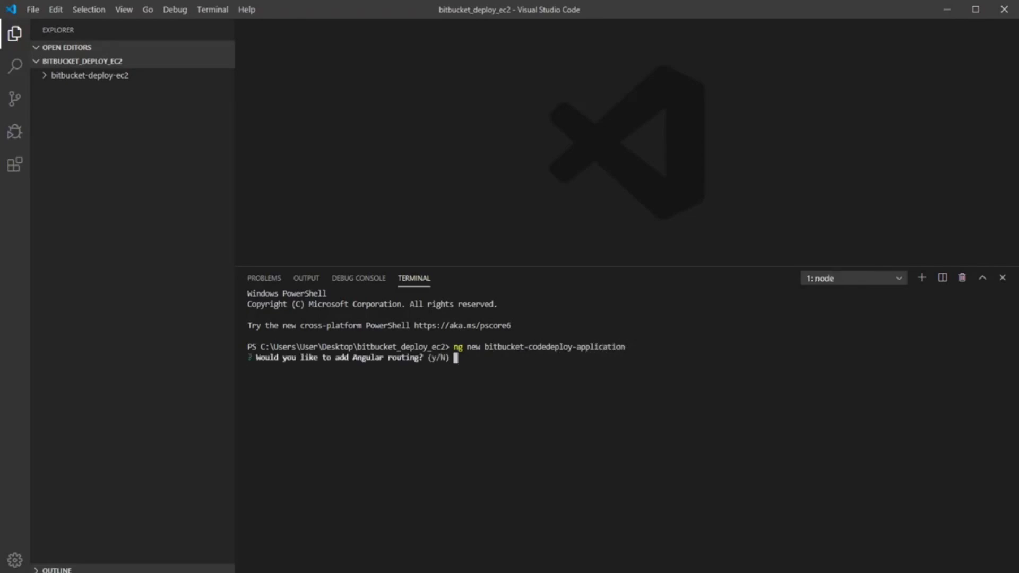
key("Return")
key("Return")
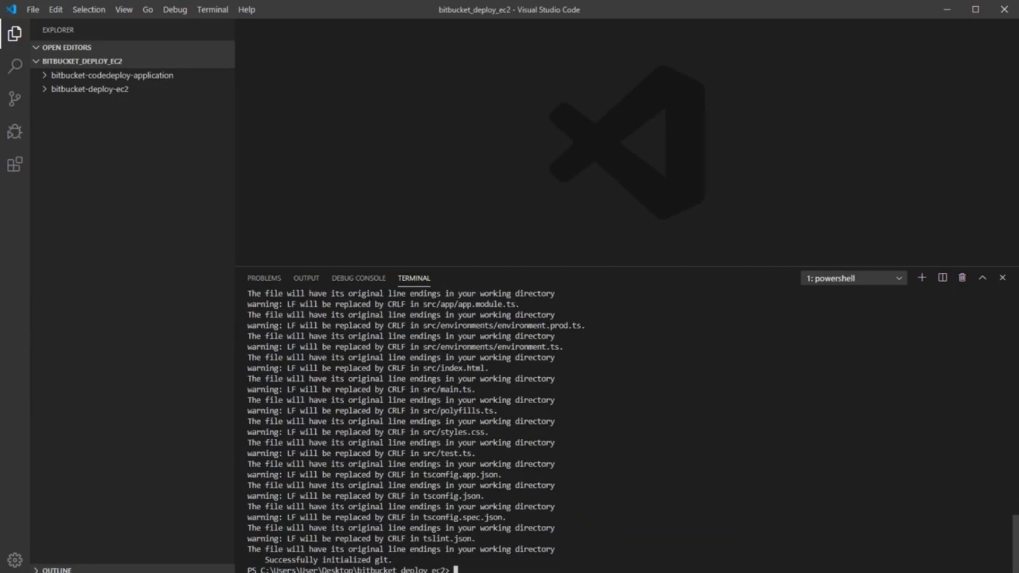
type("cls")
key("Return")
type("cd .")
key("Tab")
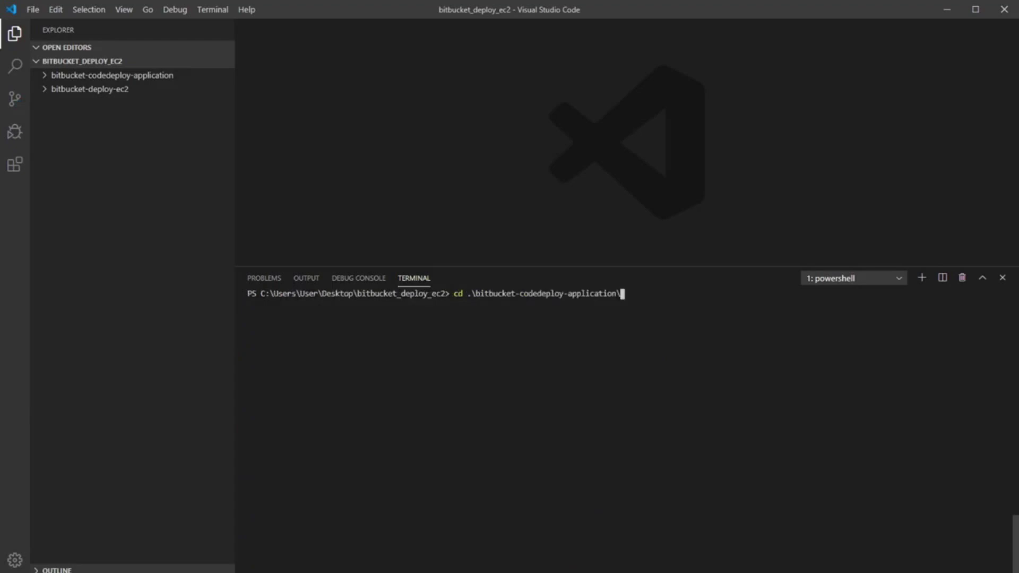
key("Return")
type("git remote add origin https://jimkeecn@bitbucket.org/jimkeecn/bitbucket-deploy-testing.git")
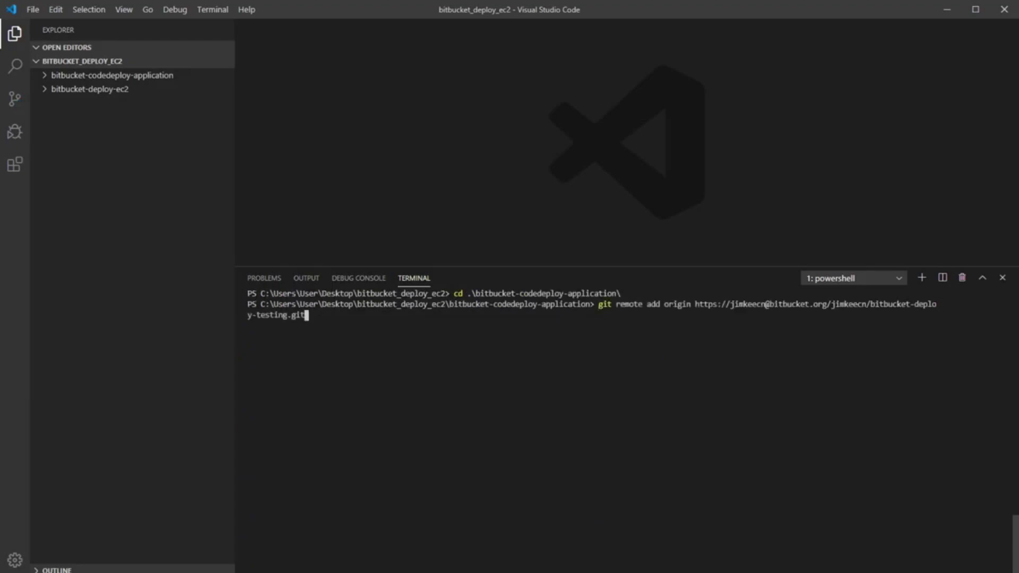
Step: Add the Bitbucket-deploy-testing remote as origin and push the project to master
key("Return")
left_click(112, 75)
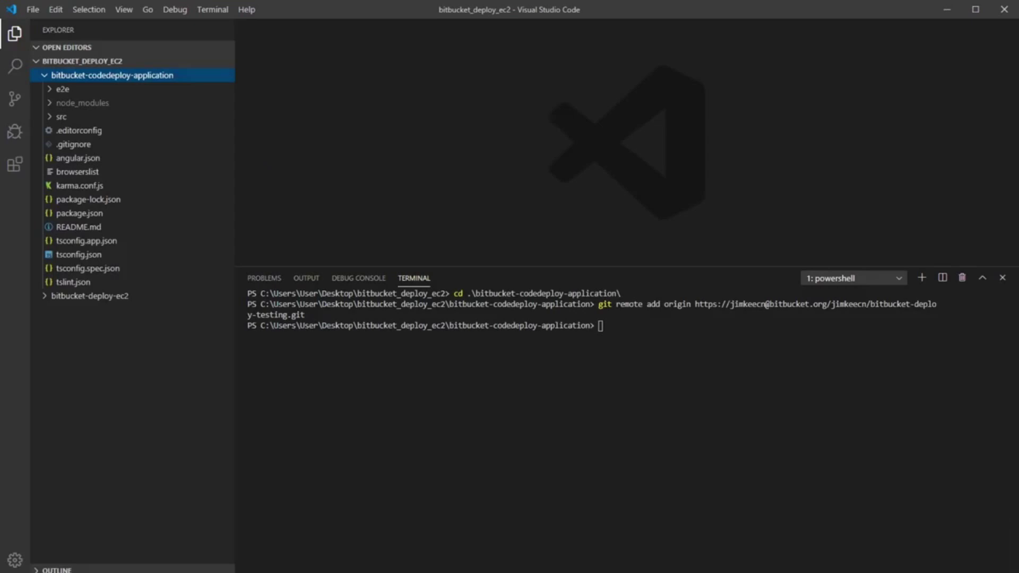
key("alt+Tab")
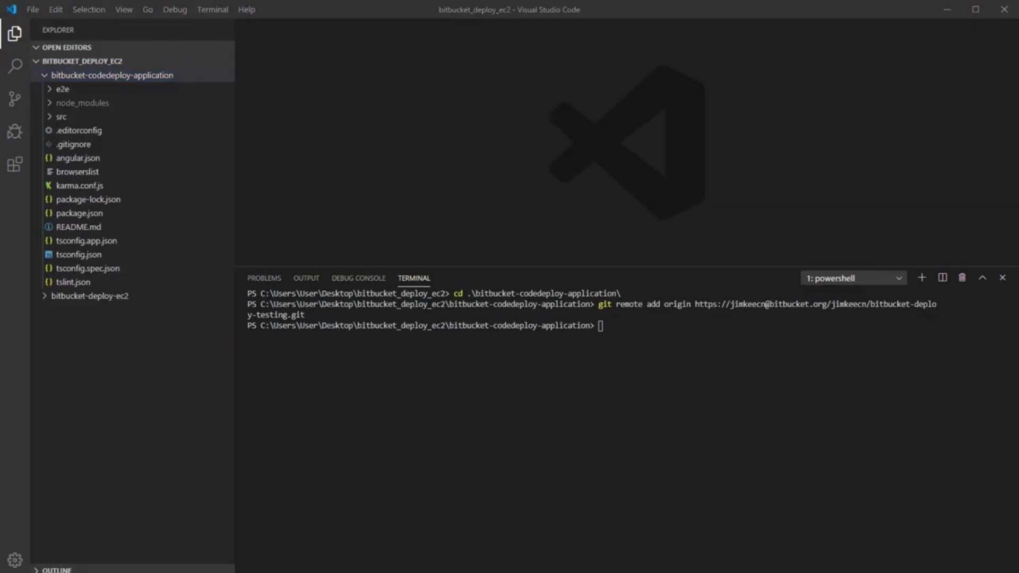
key("alt+Tab")
type("git push -u origin master")
key("Return")
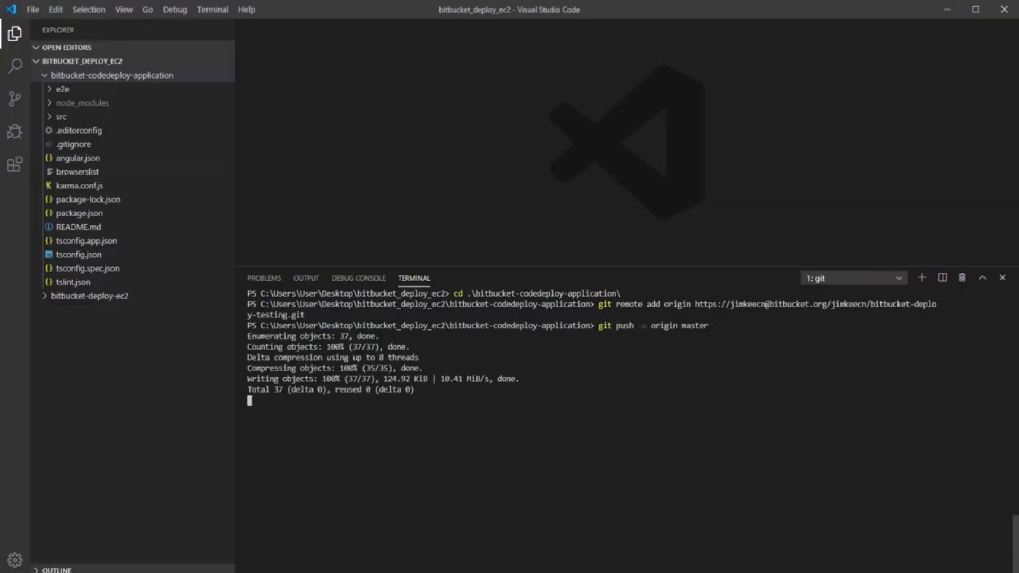
type("clear")
key("Return")
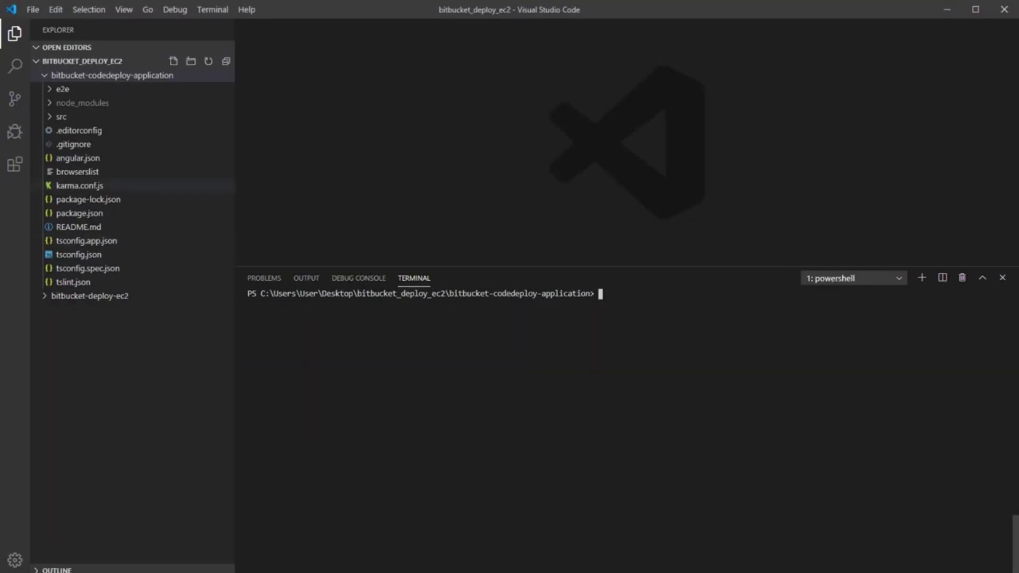
left_click(73, 144)
scroll(510, 160, "down", 5)
scroll(510, 159, "down", 5)
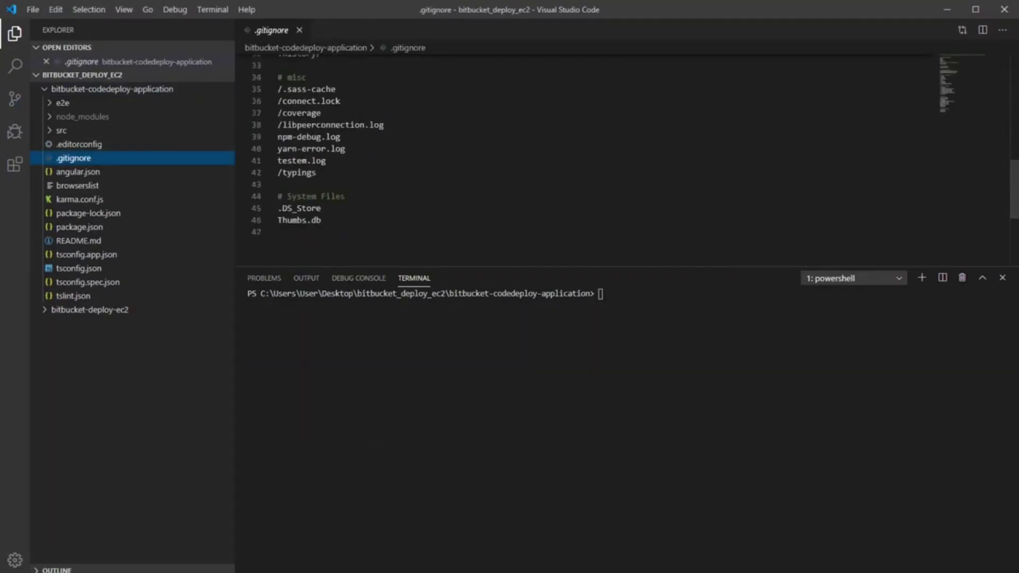
key("ctrl+w")
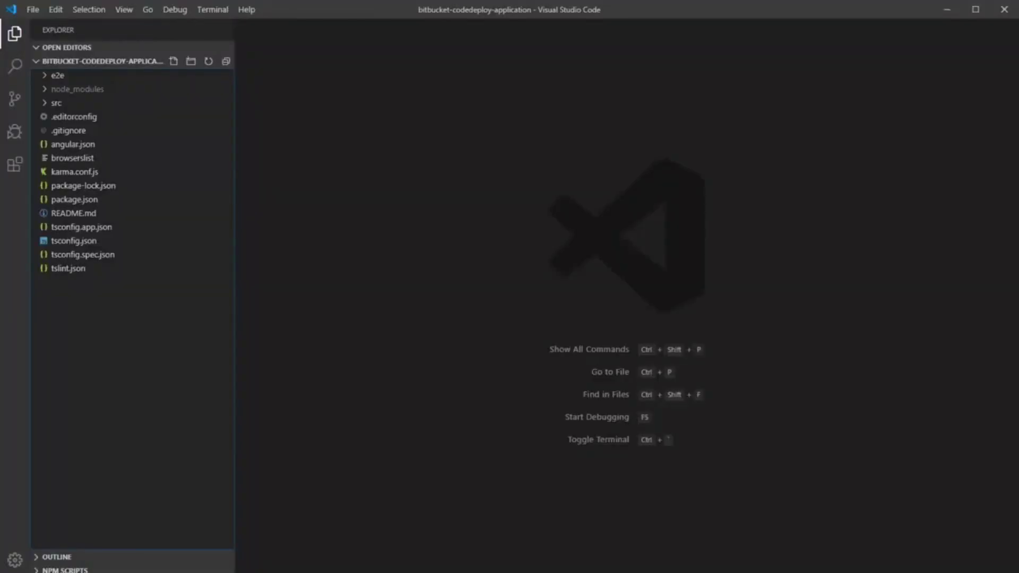
Step: Create before-install.bat with the REM and PowerShell IIS install lines and save it
right_click(93, 307)
left_click(119, 319)
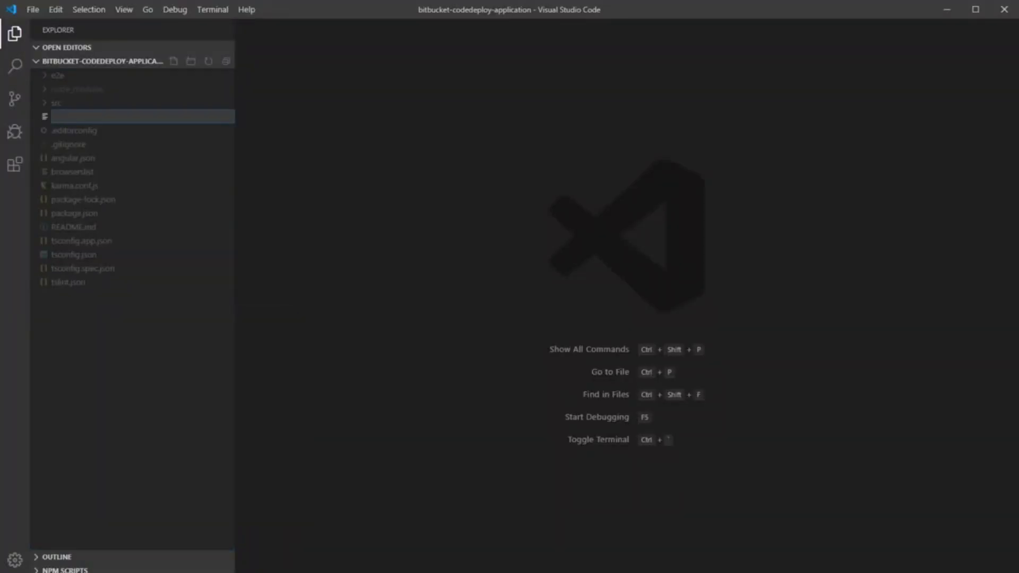
type("before-install.bat")
key("Return")
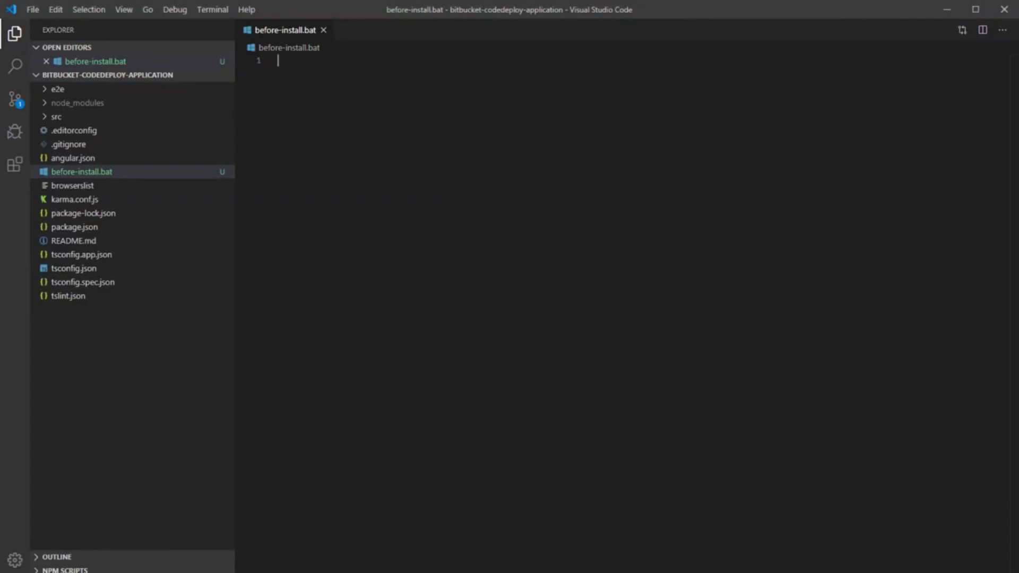
type("REM Install Internet Information Server (IIS). c:\\Windows\\Sysnative\\WindowsPowerShell\\v1.0\\powershell.exe -Command Import-Module -Name ServerManager c:\\Windows\\Sysnative\\WindowsPowerShell\\v1.0\\powershell.exe -Command Install-WindowsFeature Web-Server")
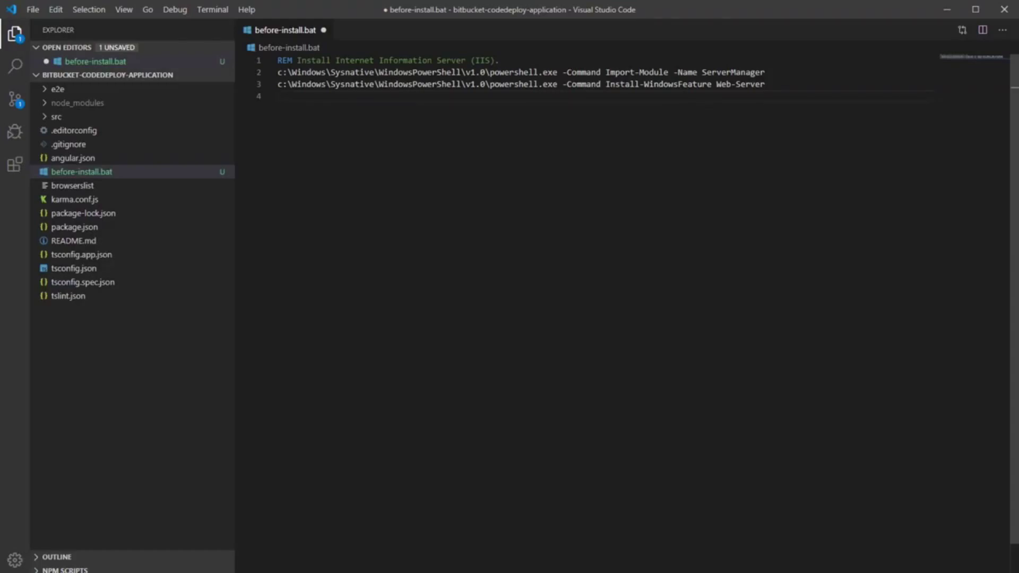
key("ctrl+s")
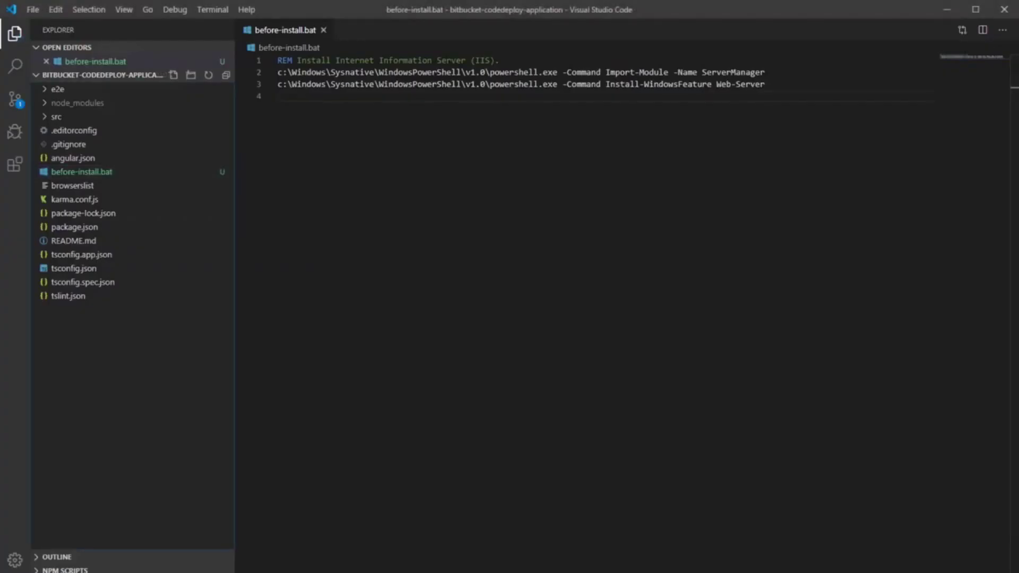
Step: Create appspec.yml with file copy and a BeforeInstall hook running before-install.bat, and save it
right_click(112, 328)
left_click(132, 341)
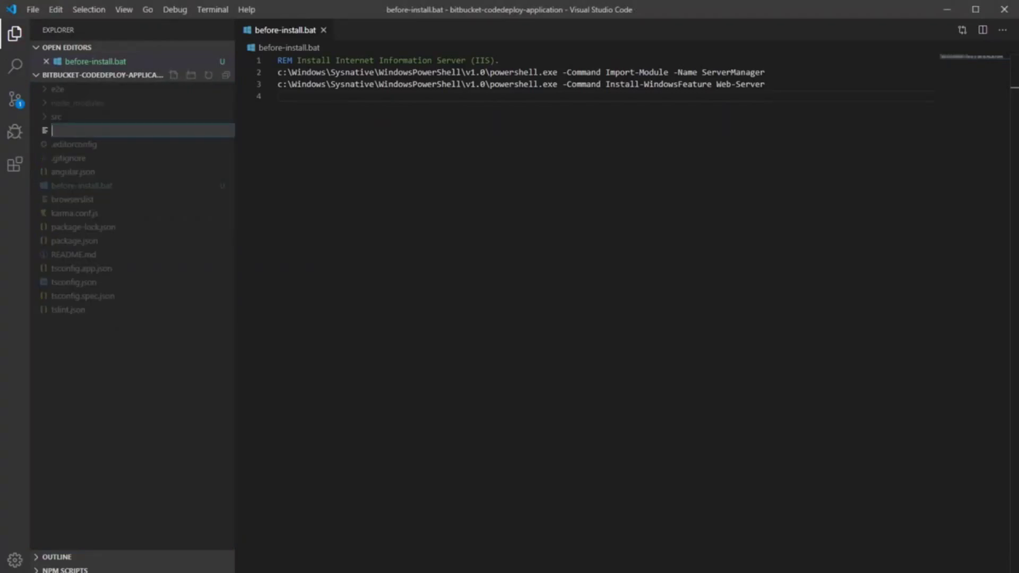
type("appspec.")
type("yml")
key("Return")
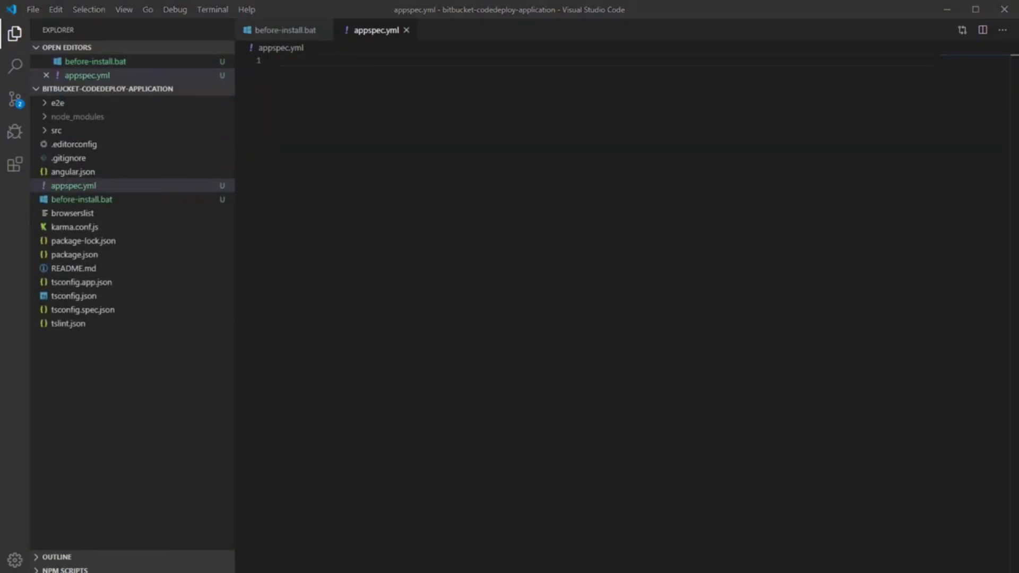
type("version: 0.0 os: windows files:   - source: \\index.html     destination: C:\\inetpub\\wwwroot hooks:   BeforeInstall:     - location: \\before-install.bat       timeout: 900")
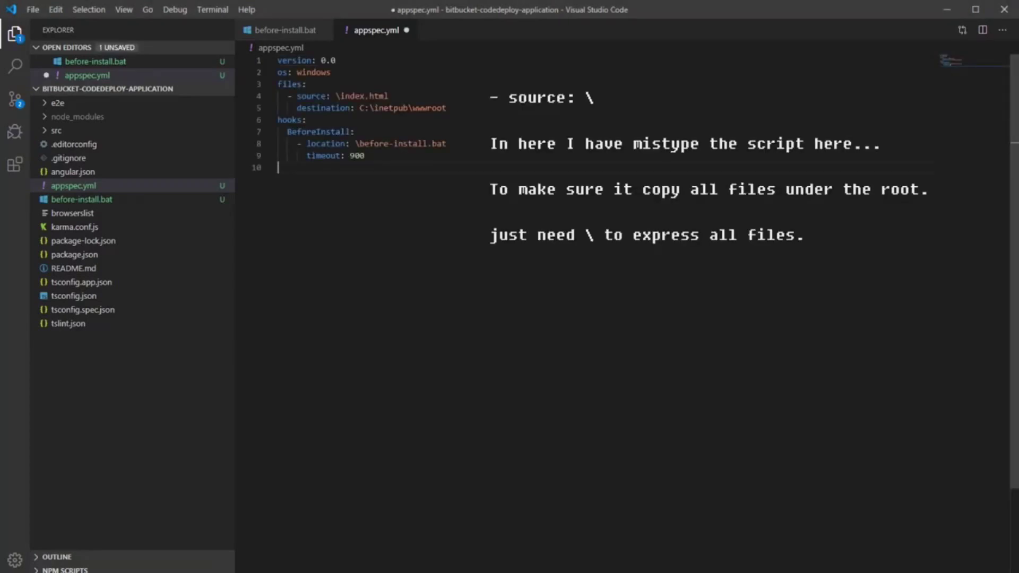
key("ctrl+s")
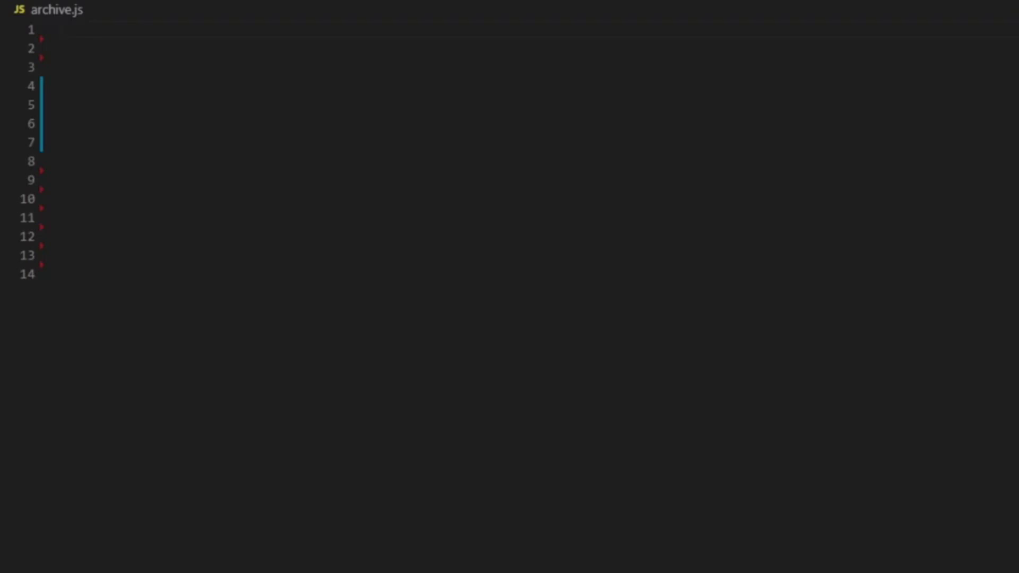
Step: Add archive.js requires, copy appspec.yml and before-install.bat, and create the deploybundle.zip stream
key("ctrl+z")
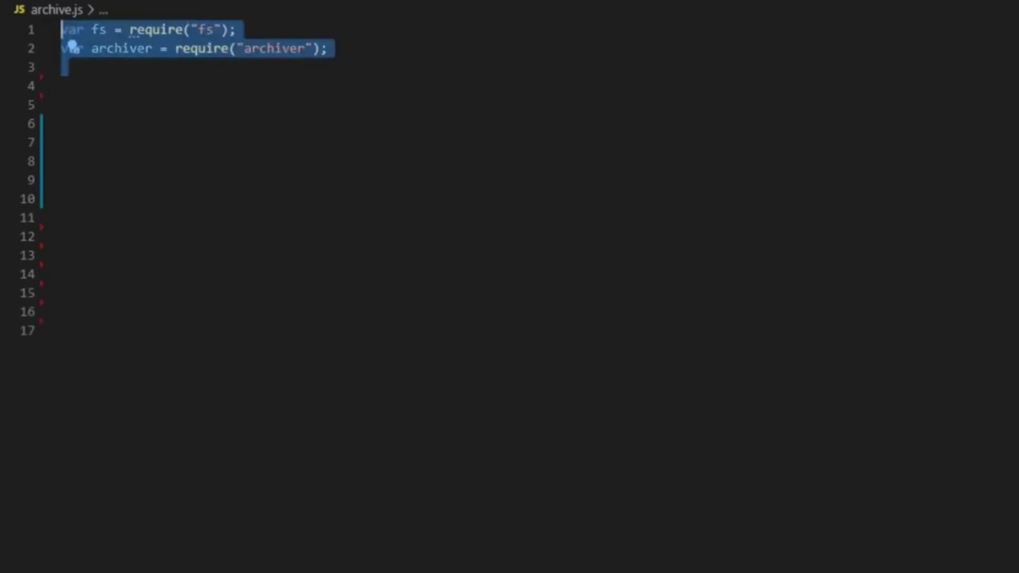
key("ctrl+z")
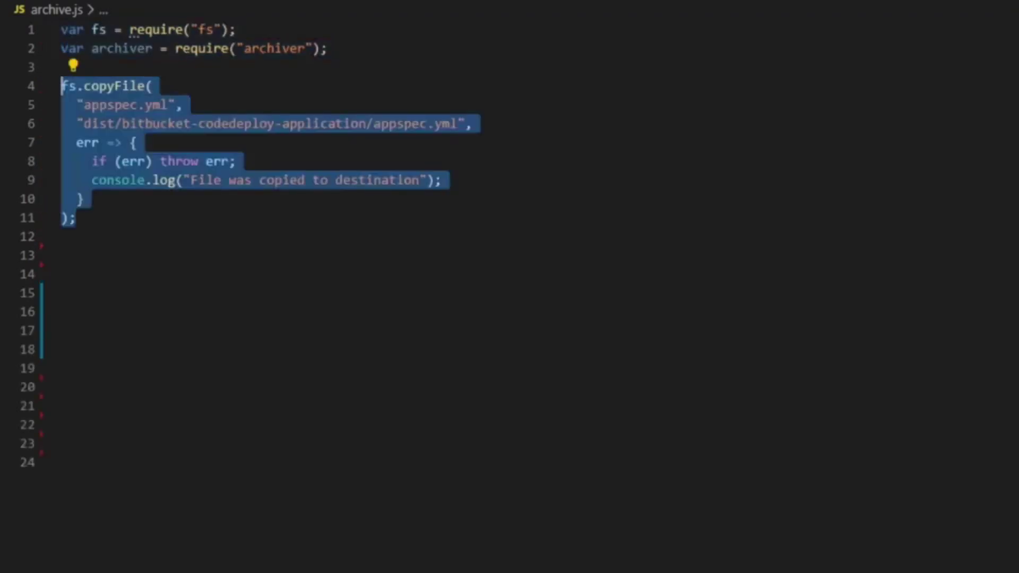
key("ctrl+z")
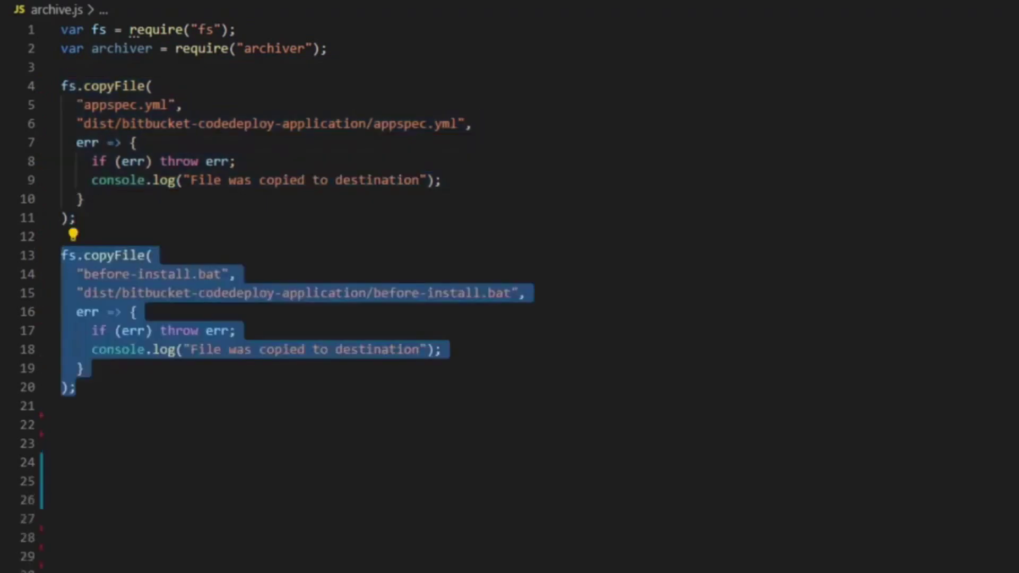
key("ctrl+z")
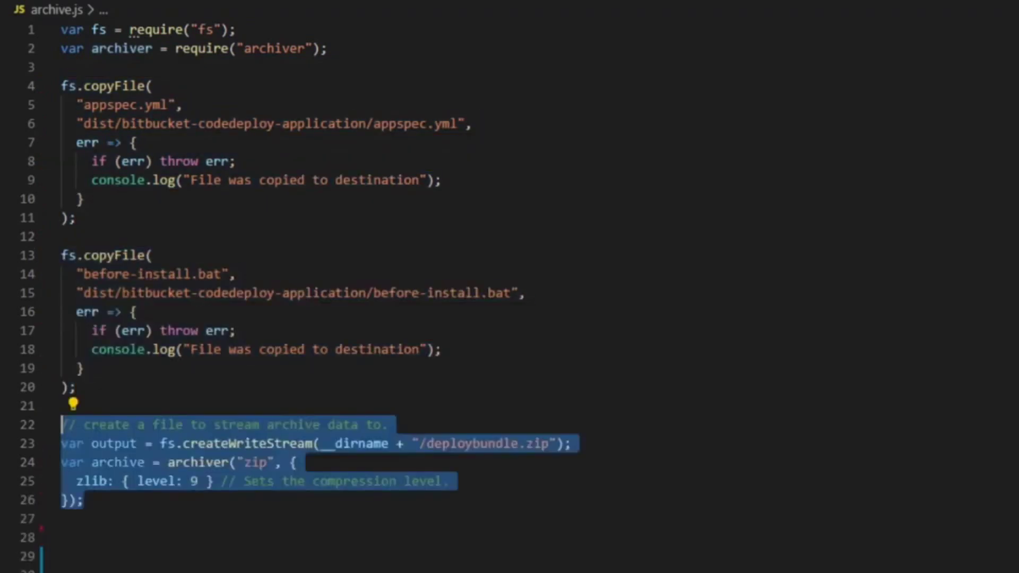
scroll(510, 287, "down", 2)
scroll(509, 286, "down", 1)
Step: Add archive close, warning and error handlers, then zip the build folder and finalize
key("ctrl+z")
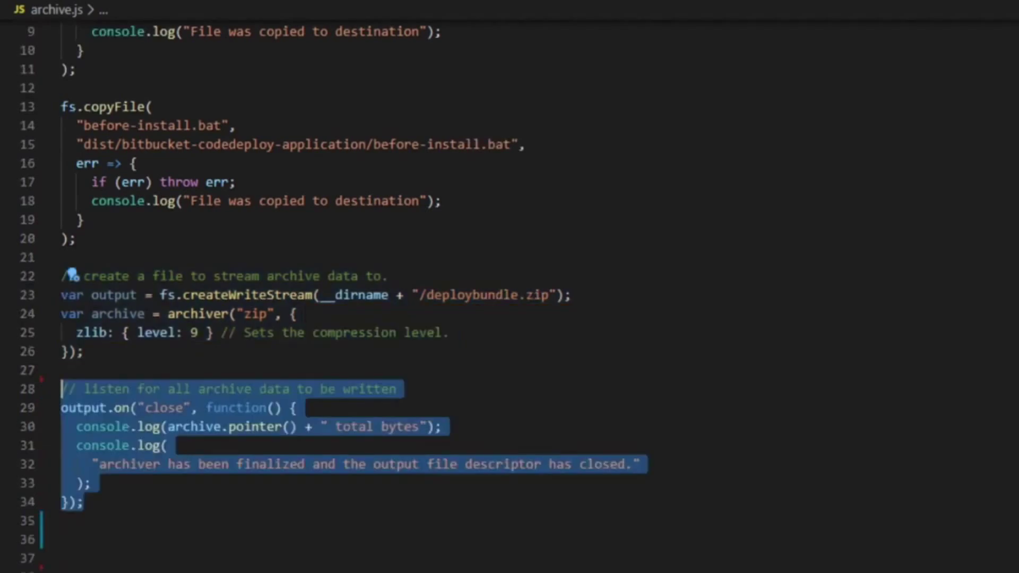
scroll(510, 287, "down", 3)
scroll(509, 287, "down", 1)
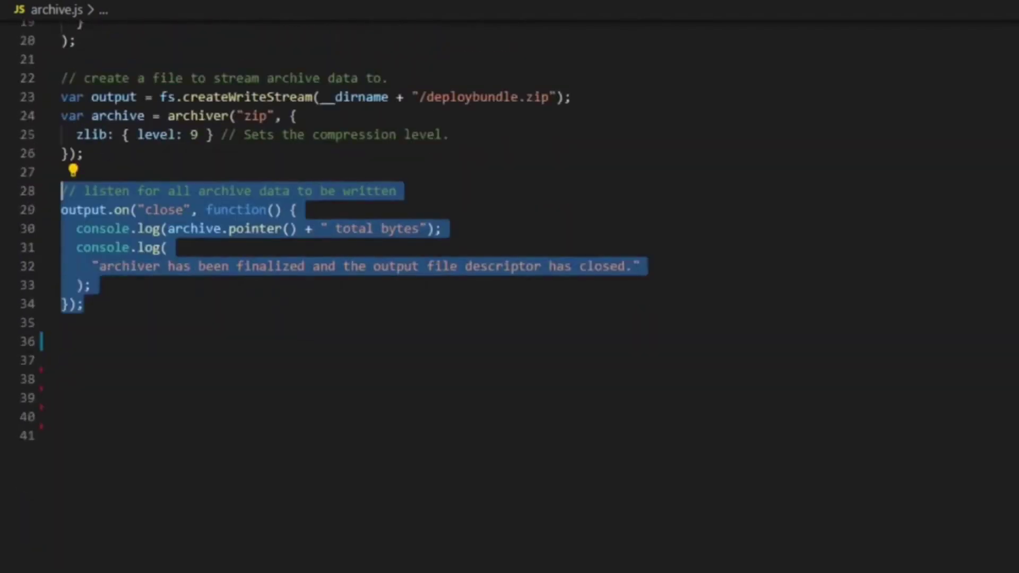
key("ctrl+z")
scroll(509, 287, "down", 2)
scroll(509, 286, "down", 2)
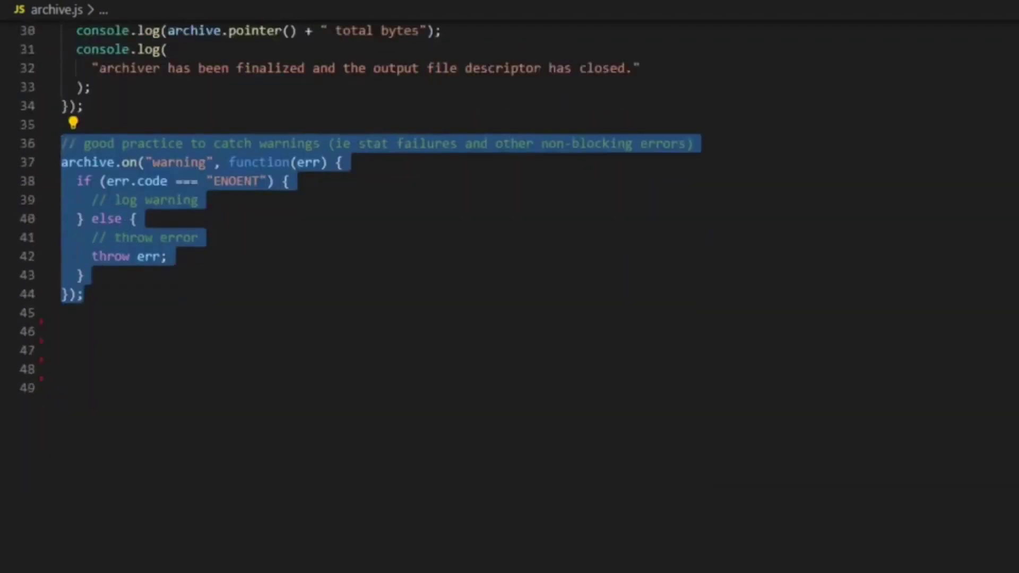
key("ctrl+z")
scroll(509, 286, "down", 2)
scroll(510, 286, "down", 1)
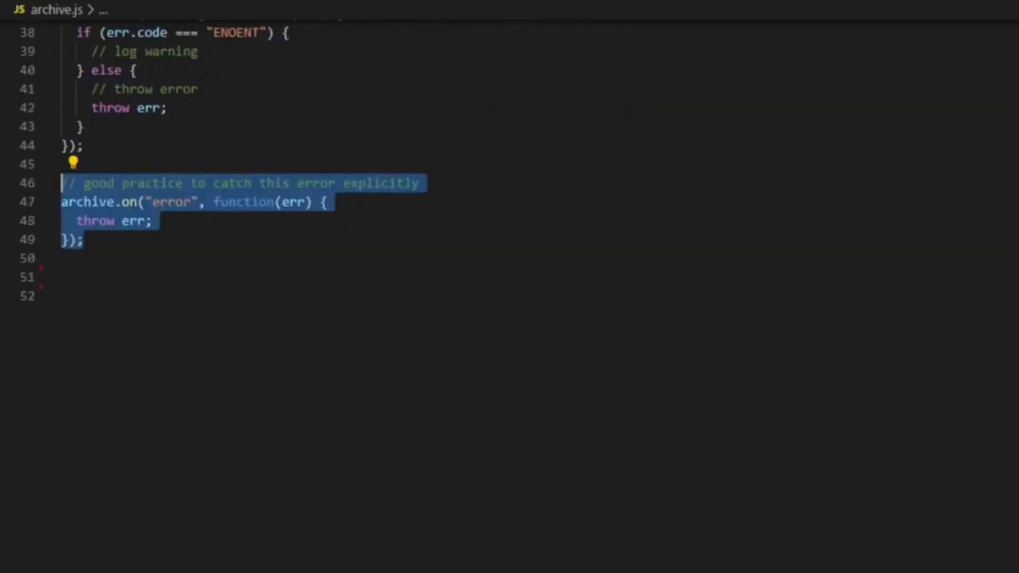
key("ctrl+z")
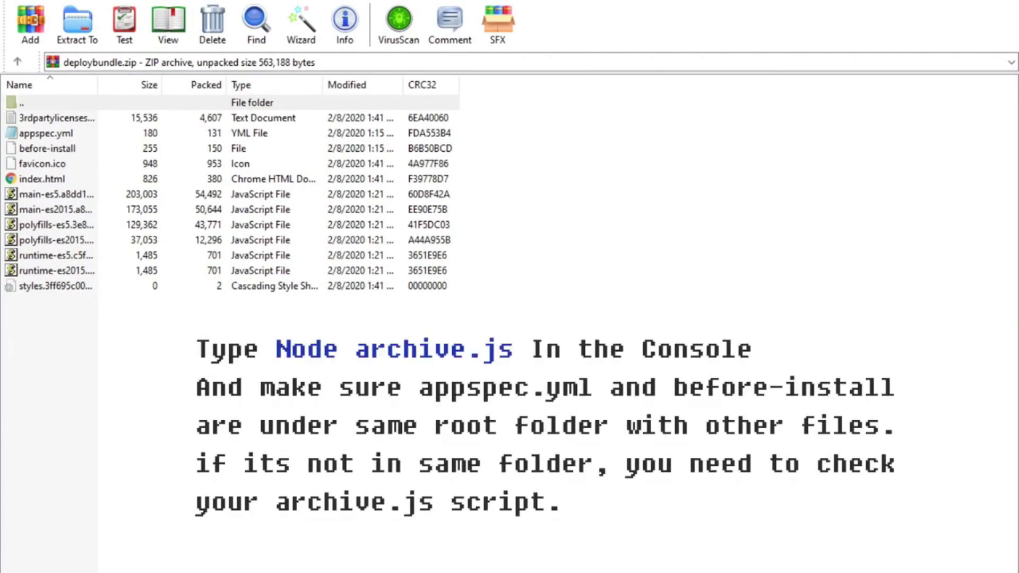
Step: Open deploybundle.zip and confirm appspec.yml and before-install sit at its root
left_click(459, 468)
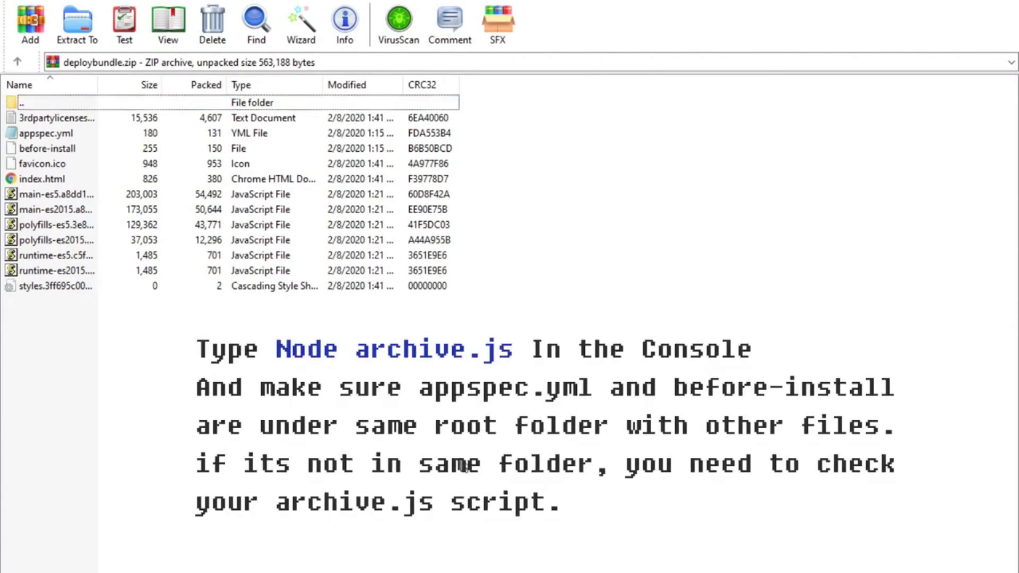
left_click(62, 137)
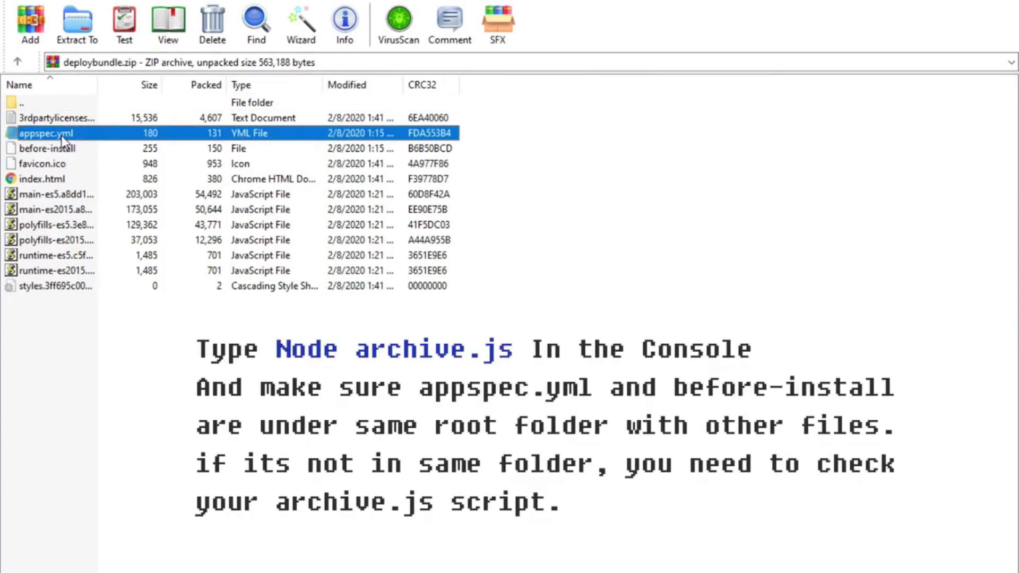
left_click(61, 153)
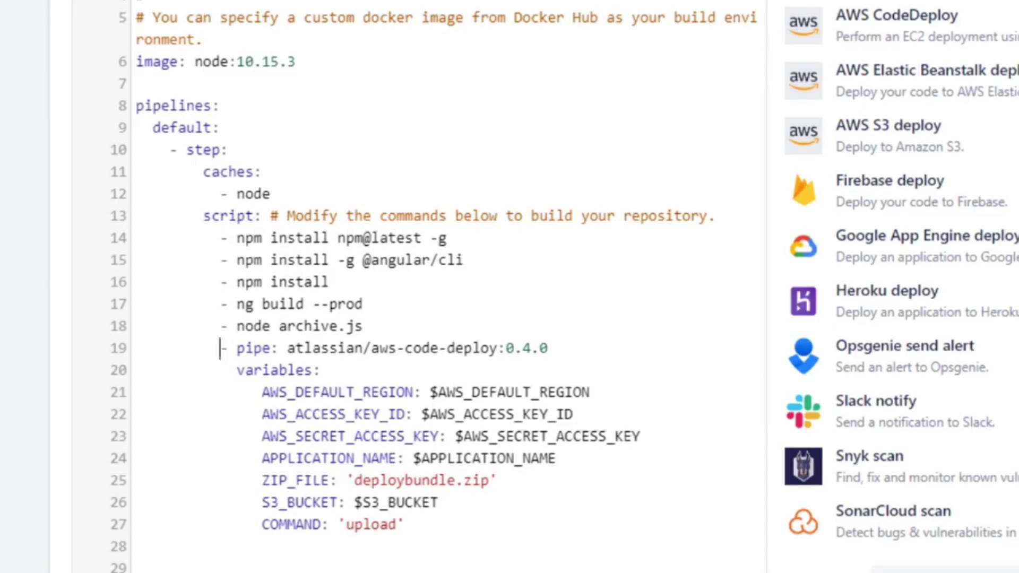
Step: Paste an aws-code-deploy pipe block with DEPLOYMENT_GROUP, COMMAND 'deploy' and WAIT 'true'
key("ctrl+v")
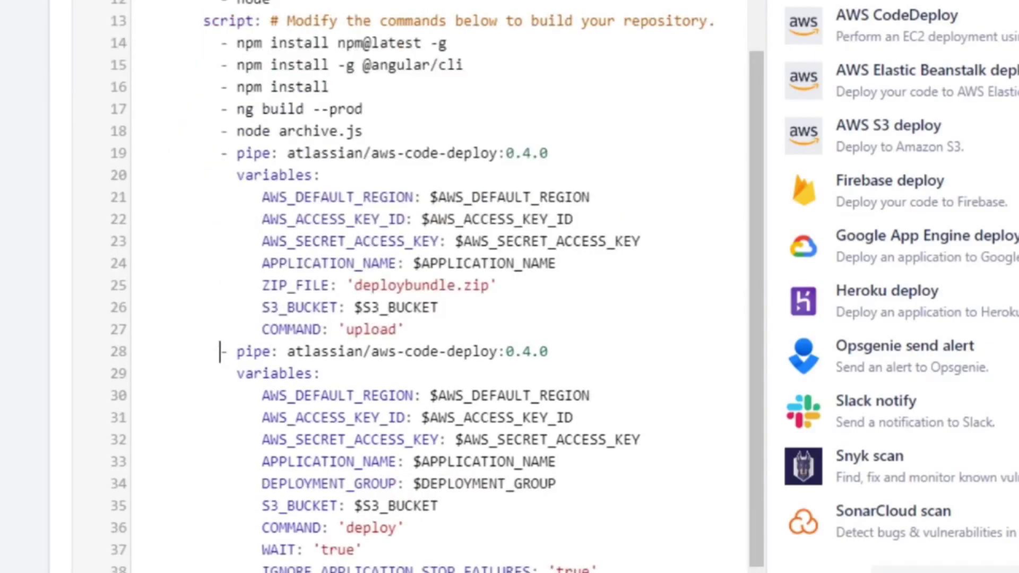
scroll(438, 287, "down", 1)
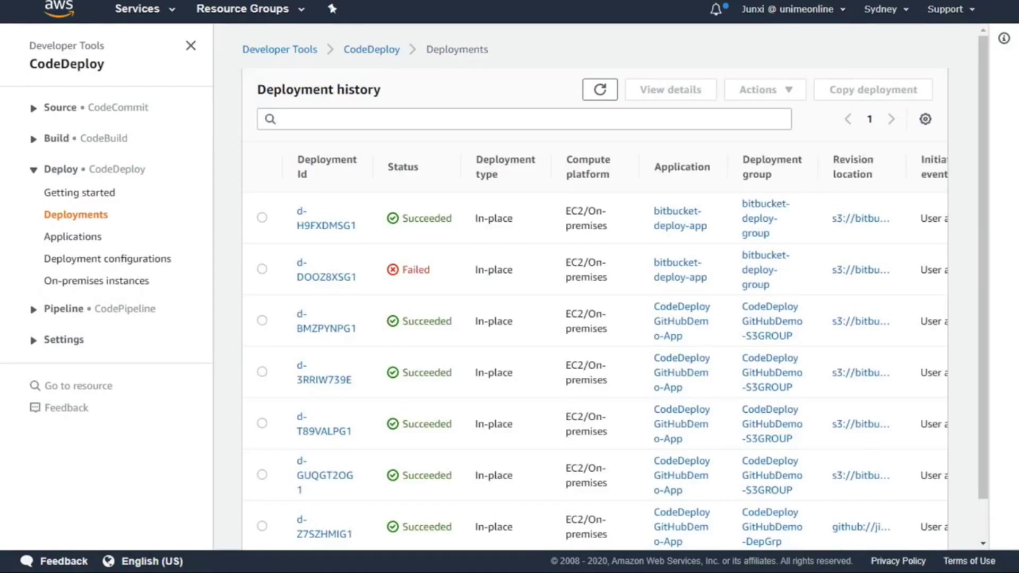
Step: Check the bitbucket-deploy-app deployment group in CodeDeploy for the successful deployment
left_click(72, 237)
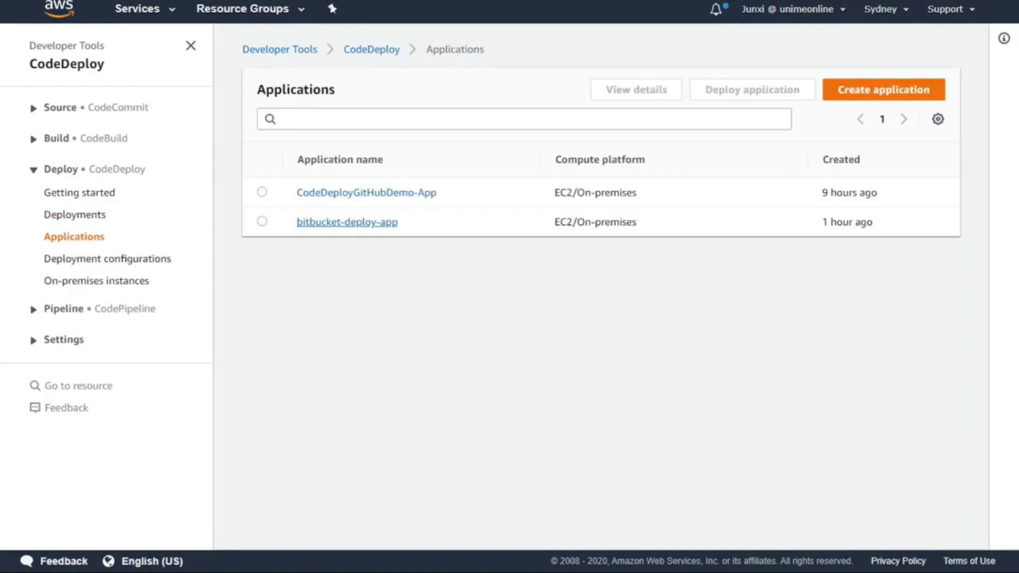
left_click(347, 221)
left_click(297, 423)
scroll(596, 318, "down", 5)
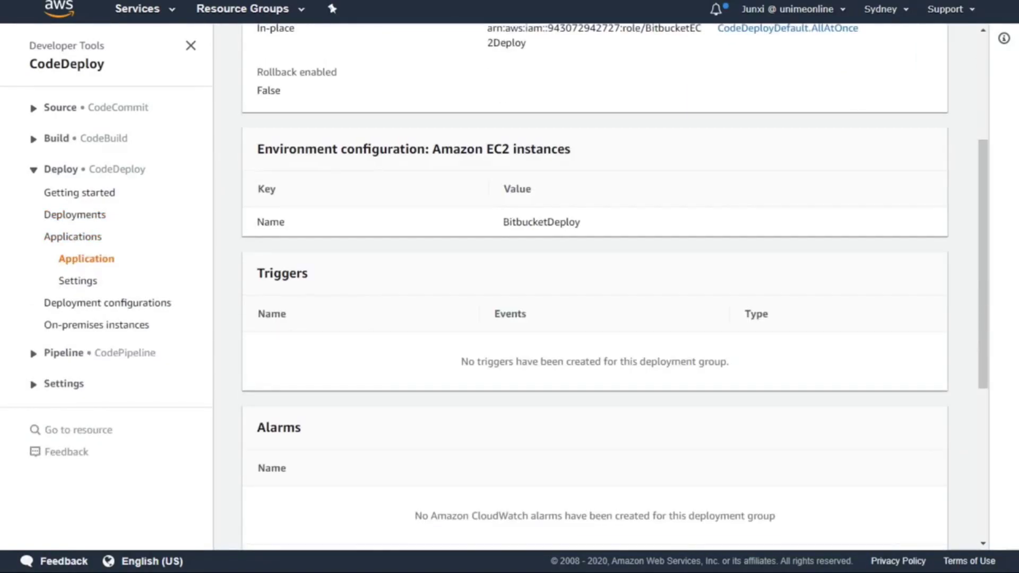
scroll(595, 319, "down", 4)
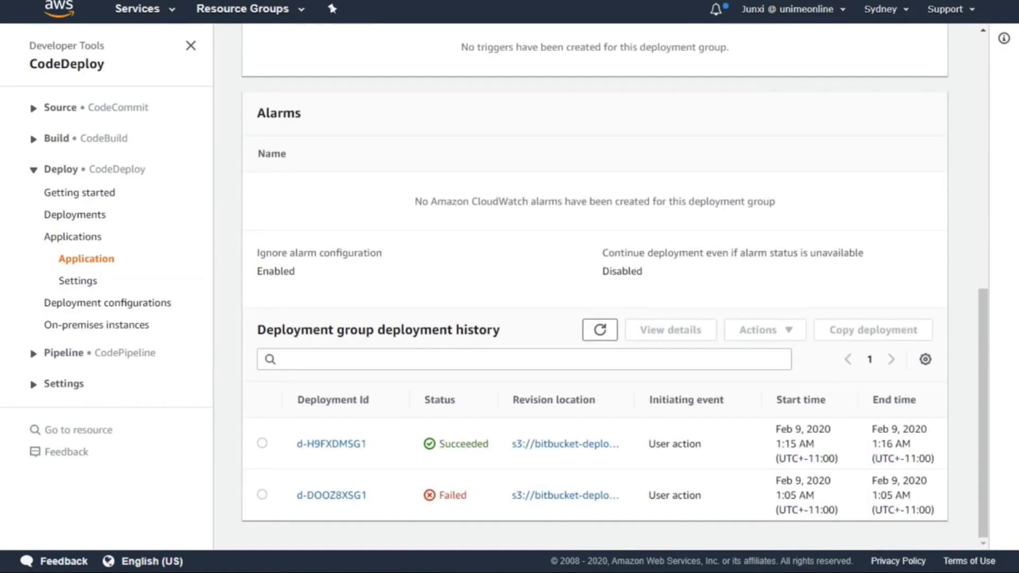
Step: Copy the public DNS address of the BitbucketDeploy EC2 instance
left_click(60, 10)
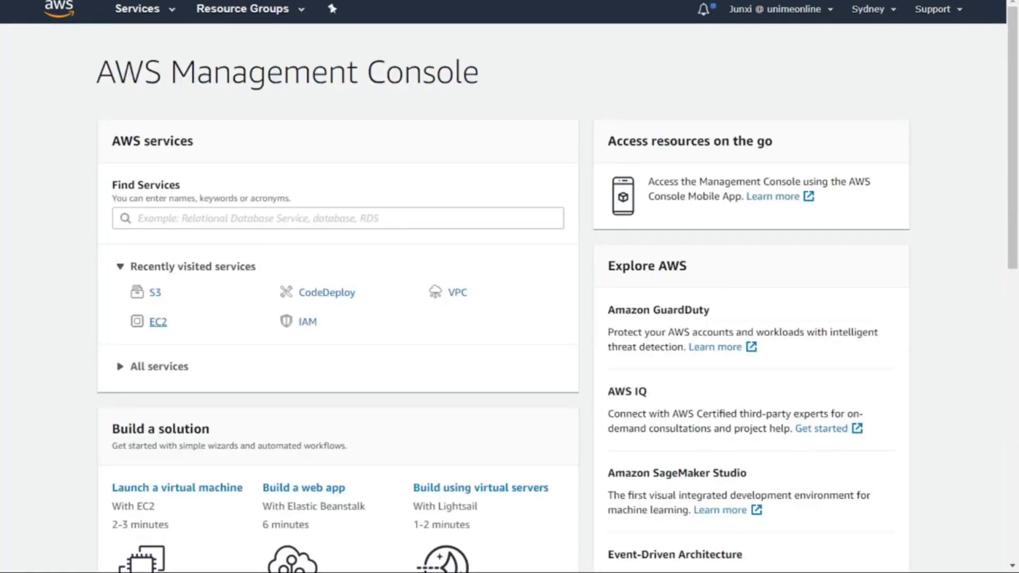
left_click(158, 321)
left_click(265, 239)
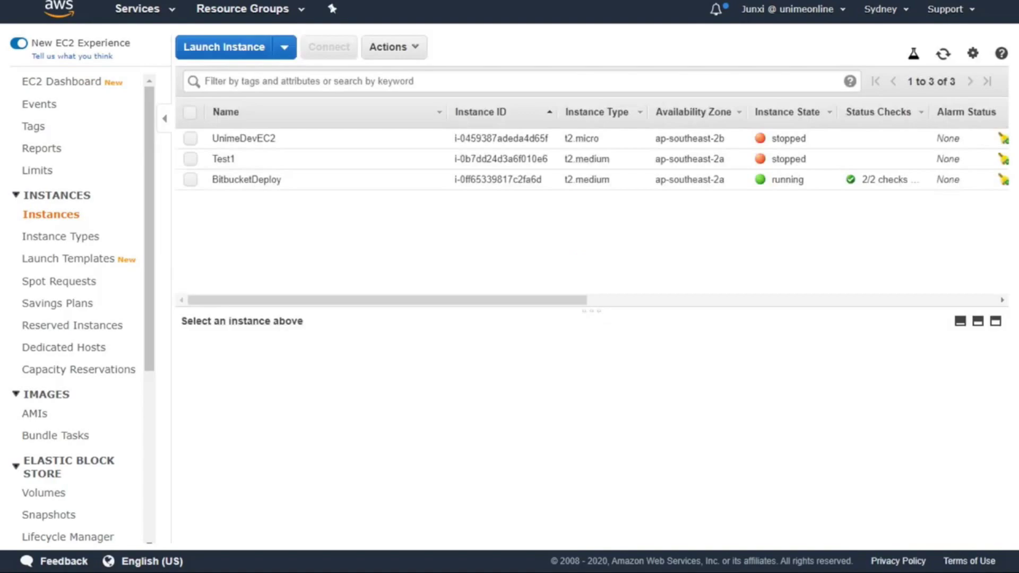
left_click(358, 180)
left_click(880, 396)
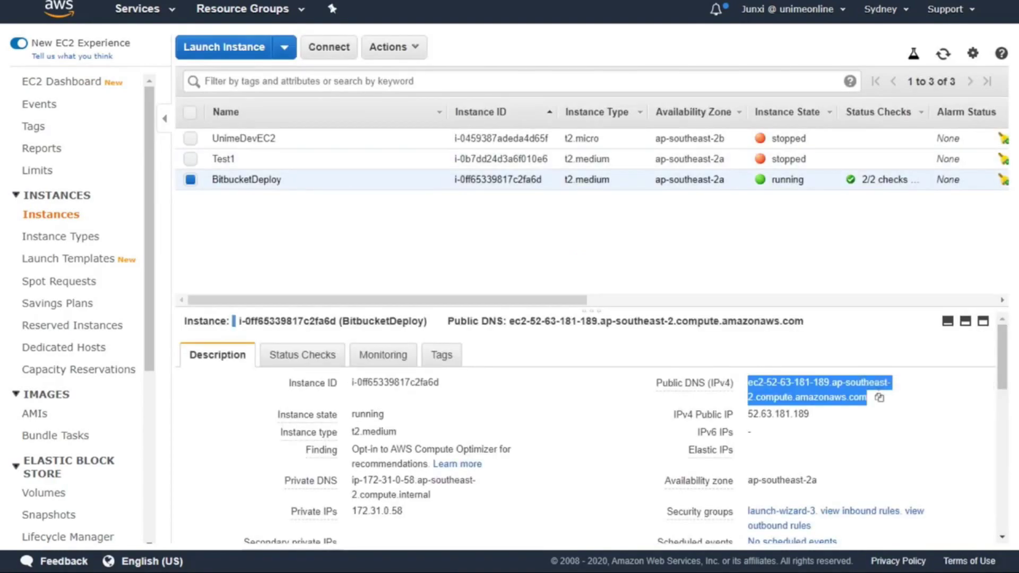
key("ctrl+t")
Step: Load the BitbucketDeploy public DNS to show the Angular 'app is running!' welcome page
key("ctrl+v")
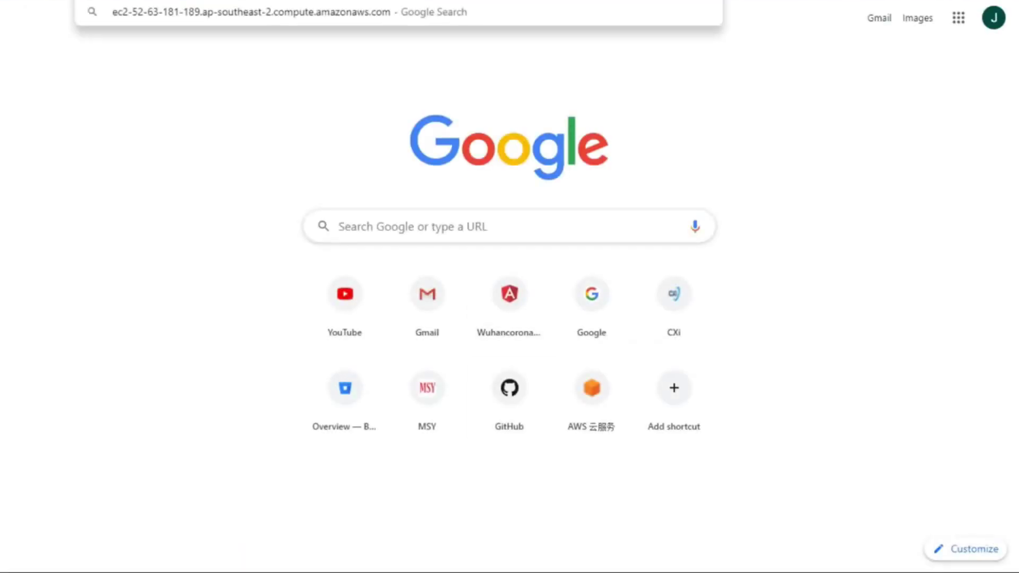
key("Return")
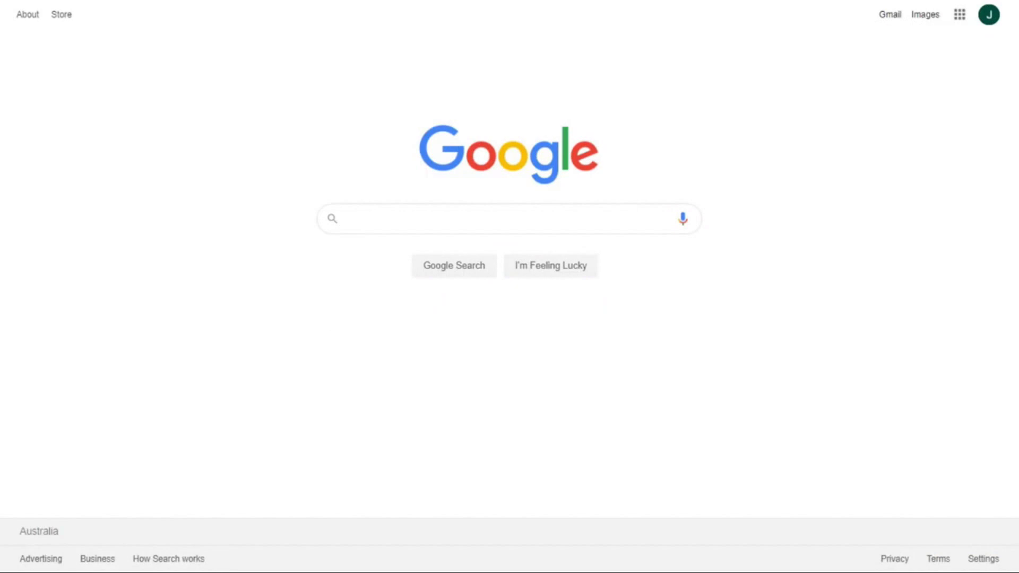
key("ctrl+v")
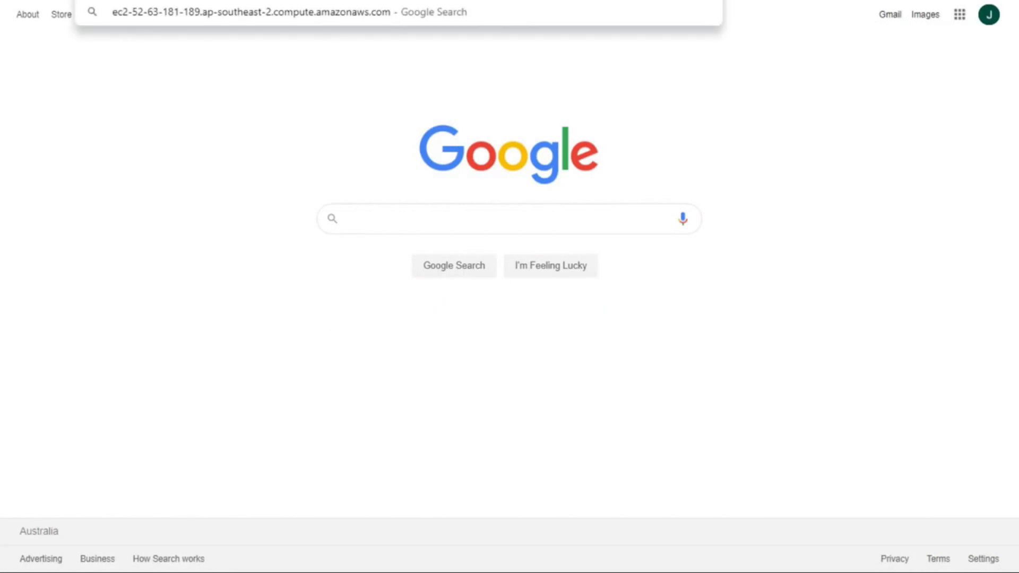
key("Return")
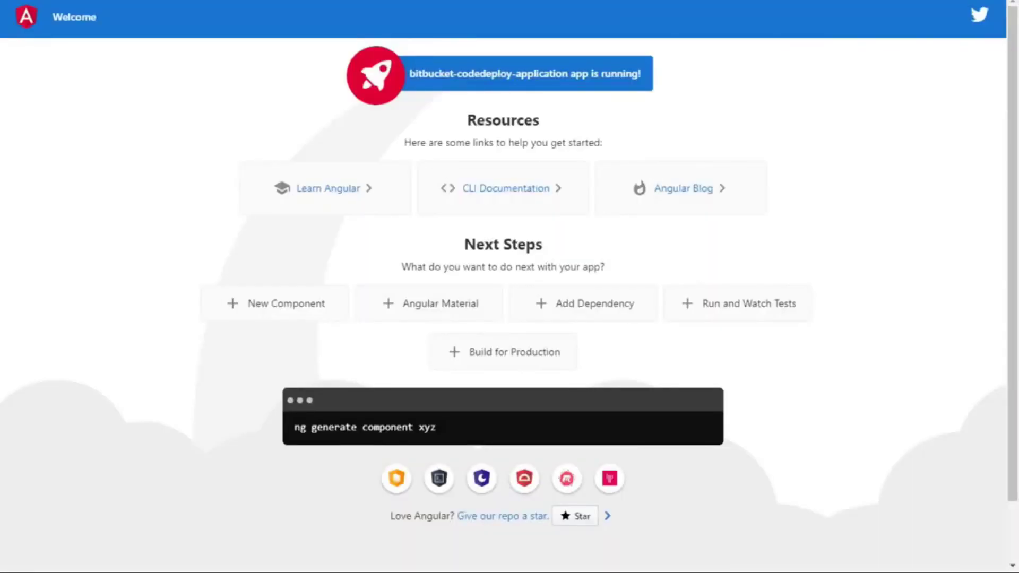